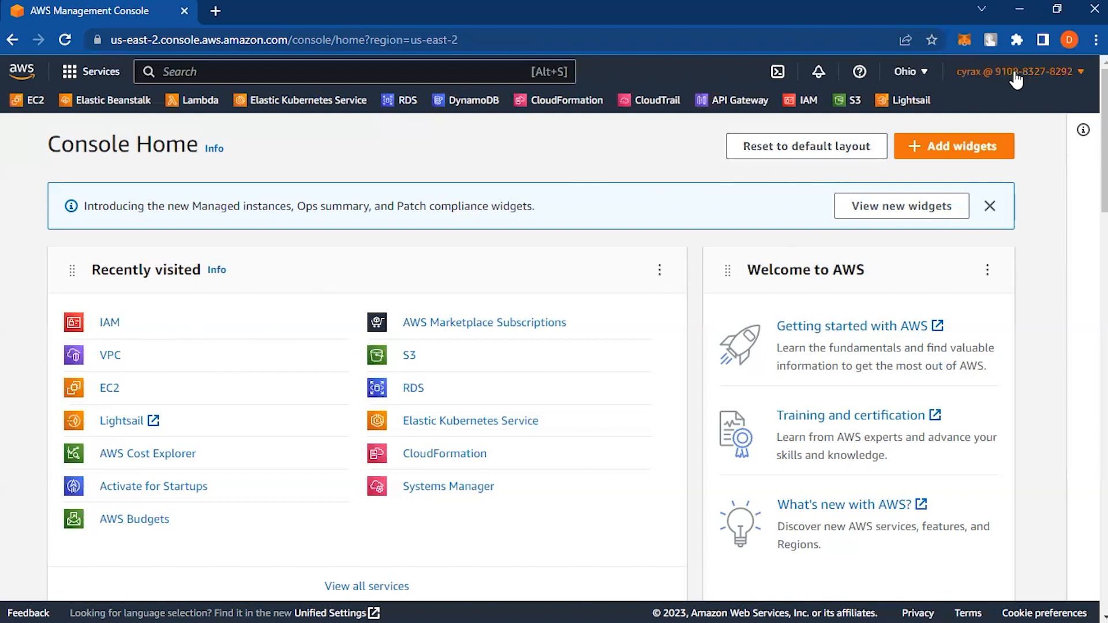
{"action": "left_click", "coordinate": [991, 74]}
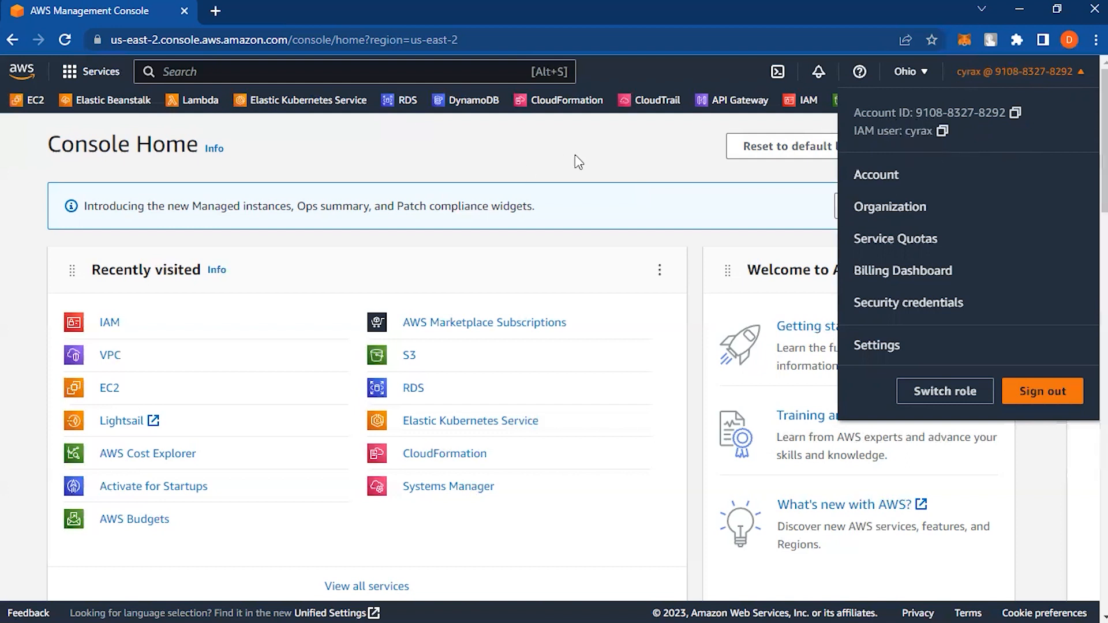
{"action": "left_click", "coordinate": [591, 162]}
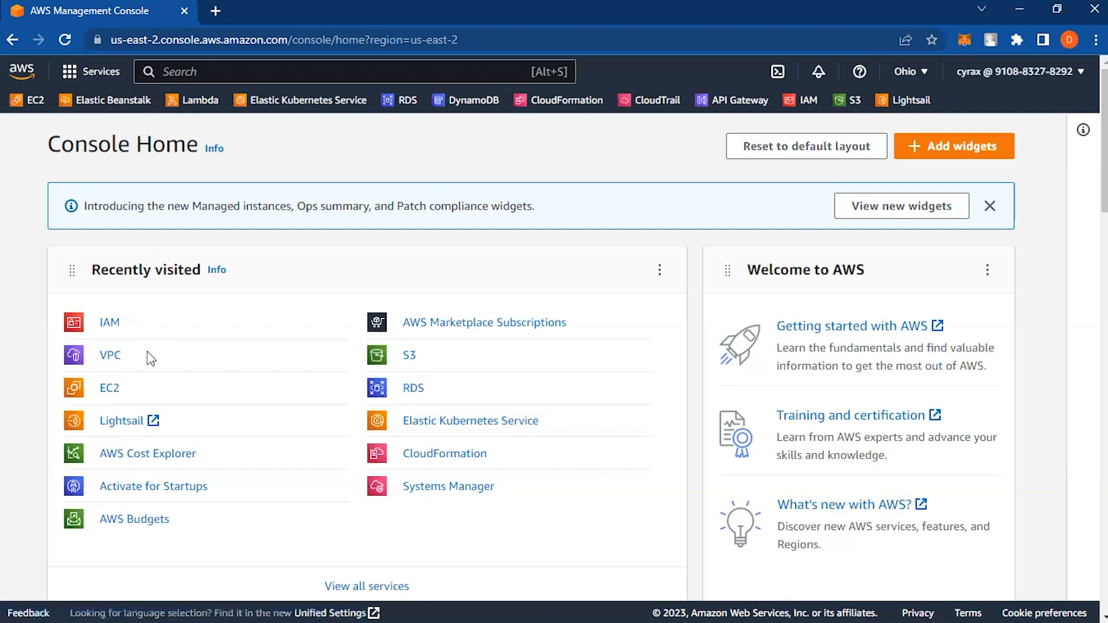
Open the IAM service from the Security, Identity, & Compliance category of the AWS services
{"action": "left_click", "coordinate": [90, 74]}
{"action": "scroll", "coordinate": [142, 343], "scroll_direction": "down", "scroll_amount": 5}
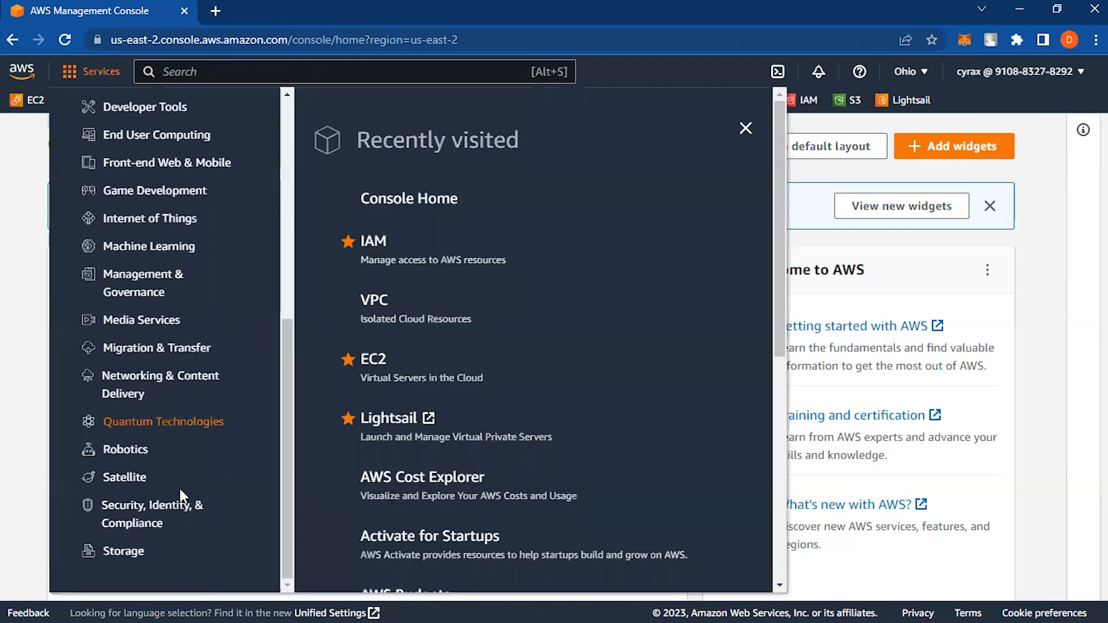
{"action": "left_click", "coordinate": [151, 522]}
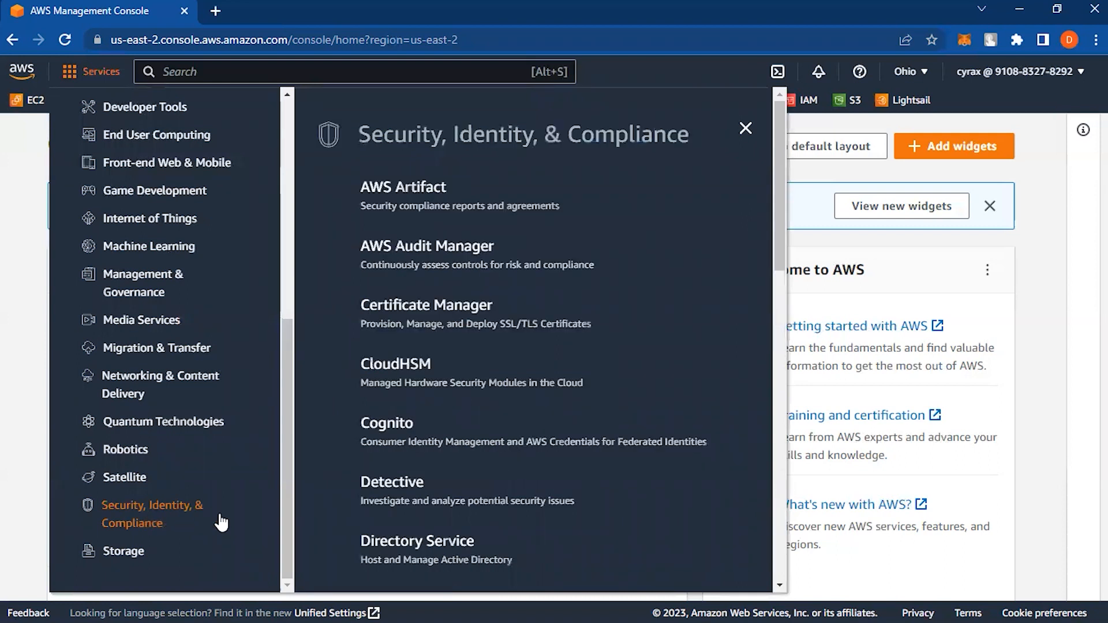
{"action": "scroll", "coordinate": [553, 433], "scroll_direction": "down", "scroll_amount": 8}
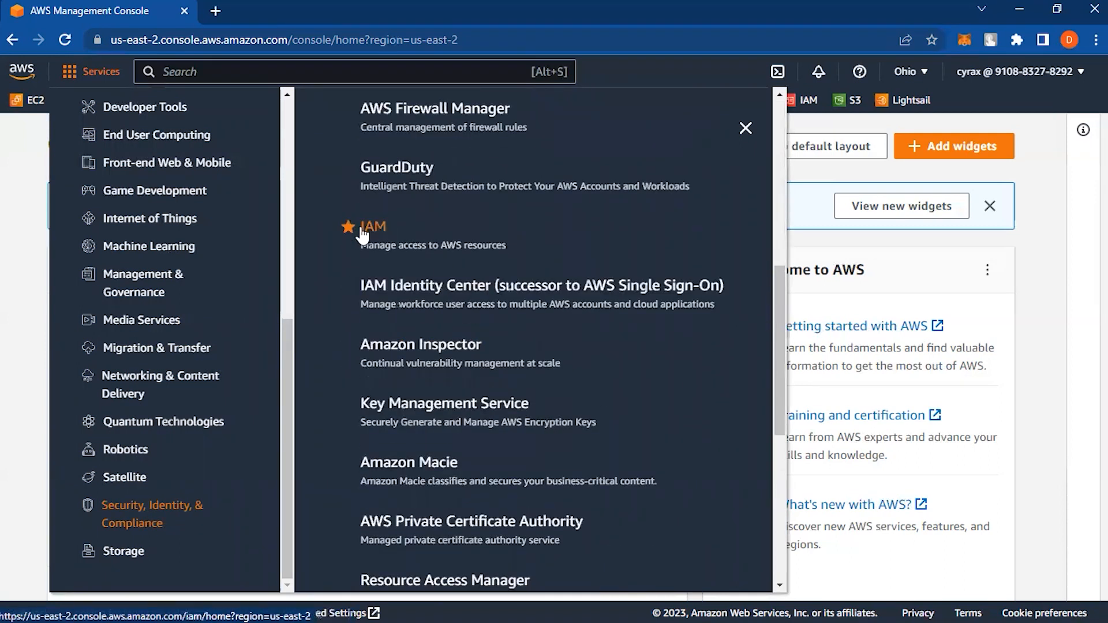
{"action": "left_click", "coordinate": [363, 231]}
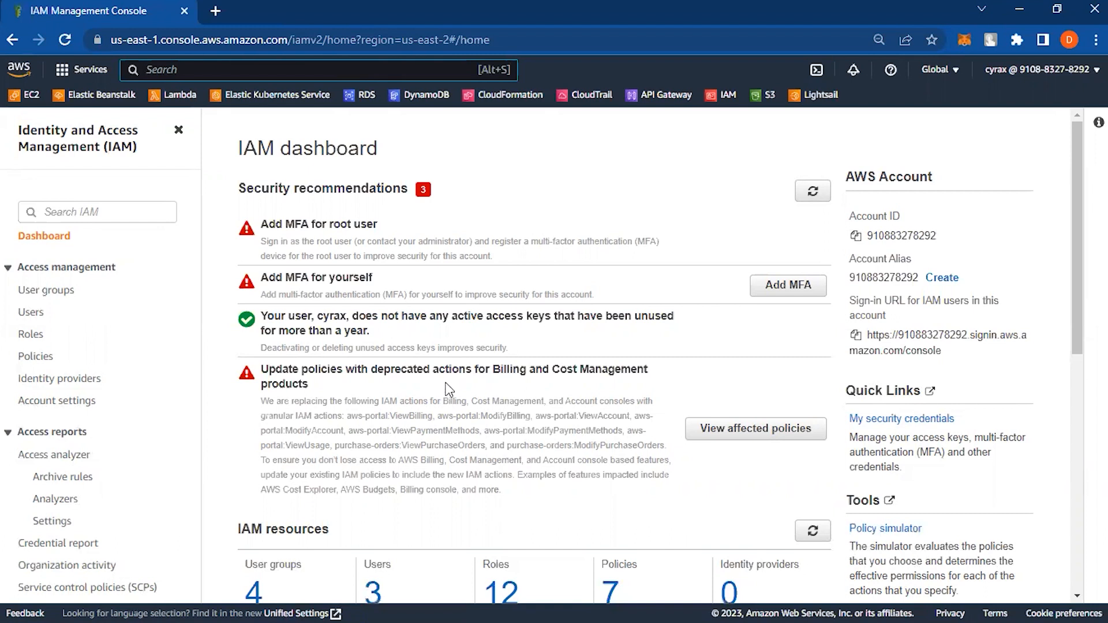
Look over the IAM dashboard, then open the IAM users list and start adding a new user
{"action": "scroll", "coordinate": [445, 387], "scroll_direction": "down", "scroll_amount": 4}
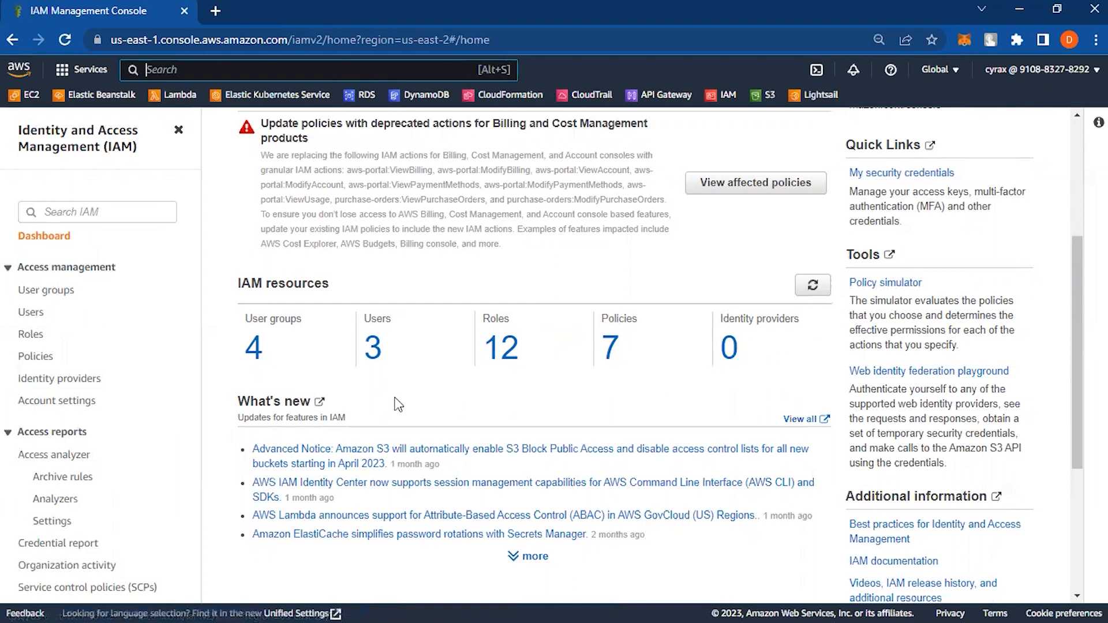
{"action": "scroll", "coordinate": [399, 403], "scroll_direction": "up", "scroll_amount": 1}
{"action": "scroll", "coordinate": [398, 403], "scroll_direction": "up", "scroll_amount": 1}
{"action": "scroll", "coordinate": [398, 403], "scroll_direction": "up", "scroll_amount": 1}
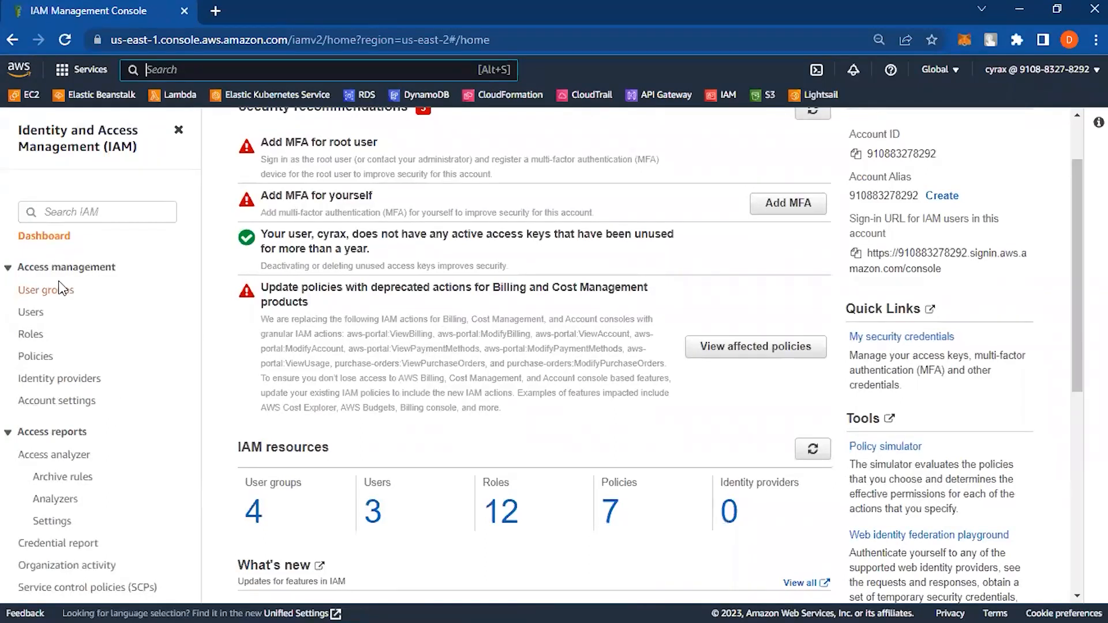
{"action": "left_click", "coordinate": [32, 314]}
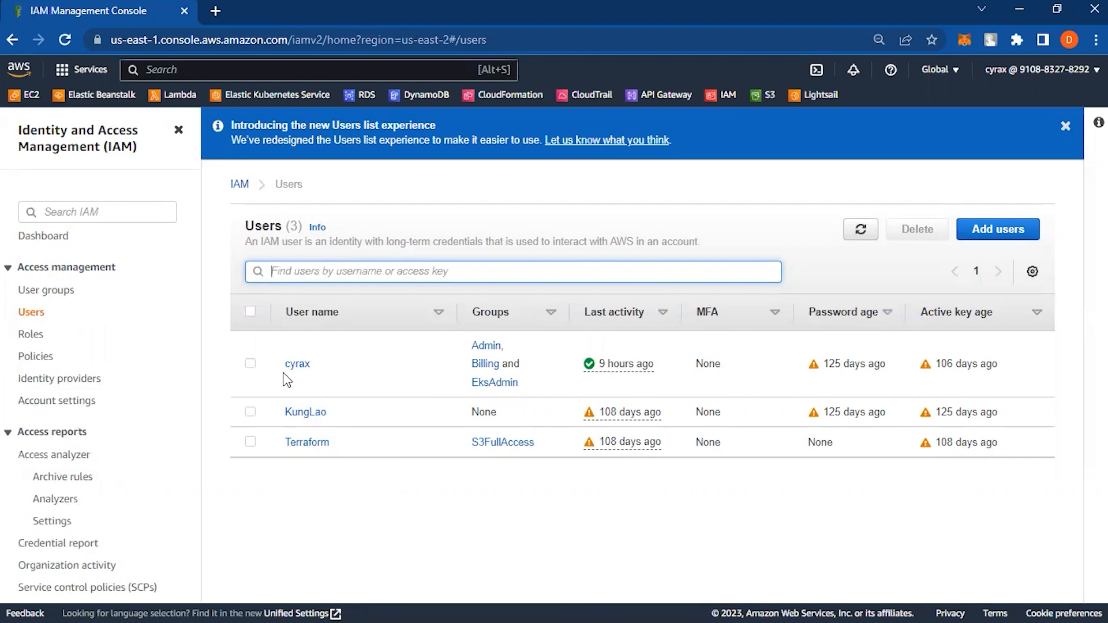
{"action": "left_click", "coordinate": [999, 232]}
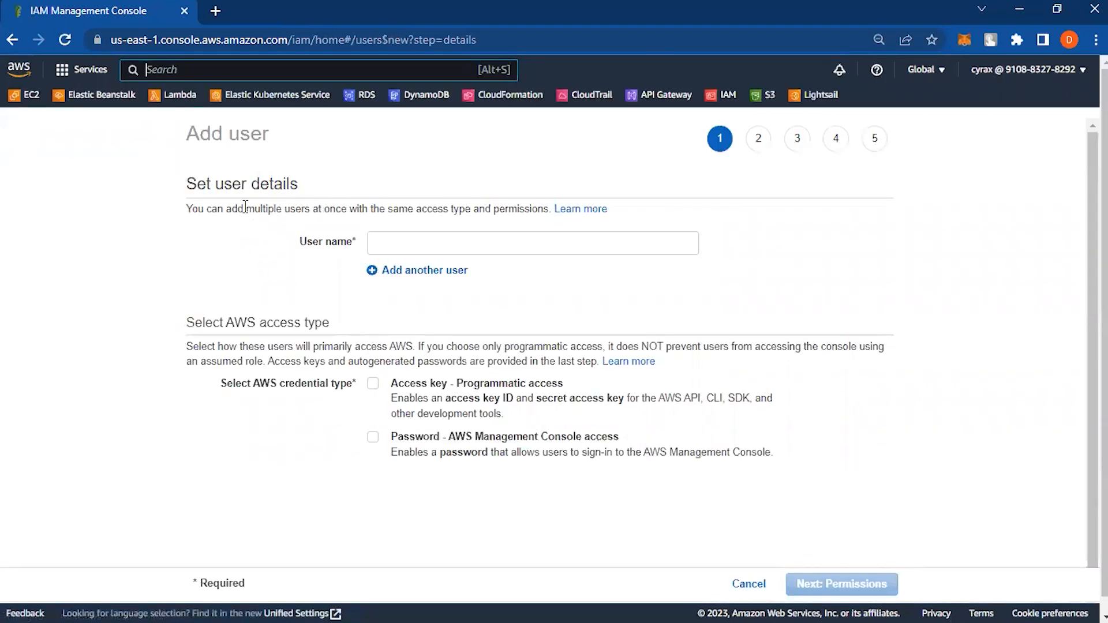
Name the new user awsDaily and enable the Access key - Programmatic access credential type
{"action": "left_click", "coordinate": [421, 245]}
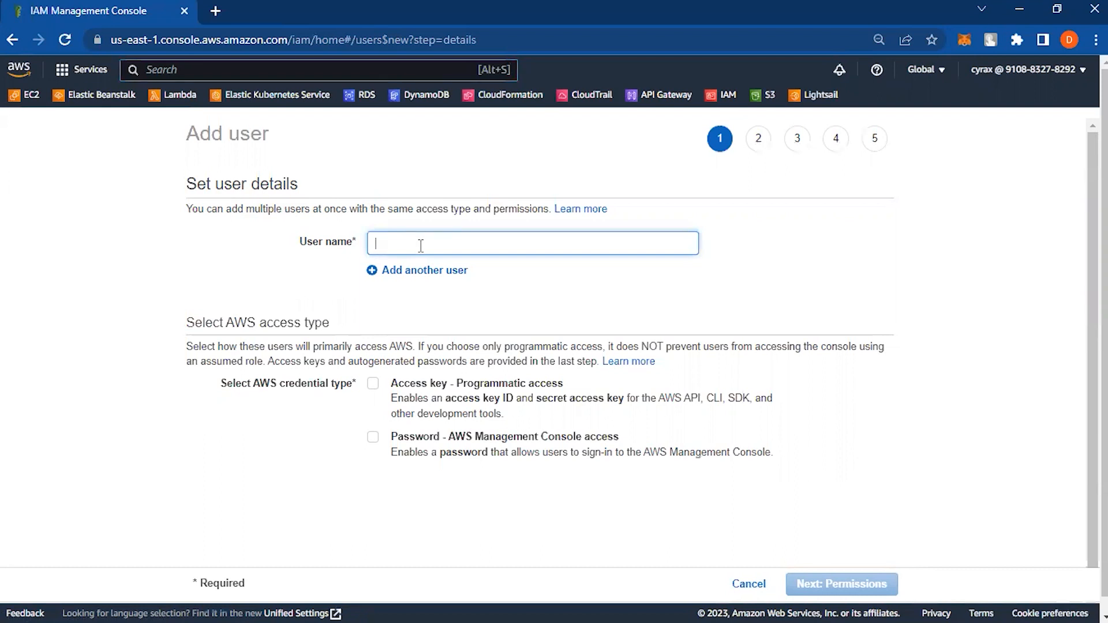
{"action": "type", "text": "aws"}
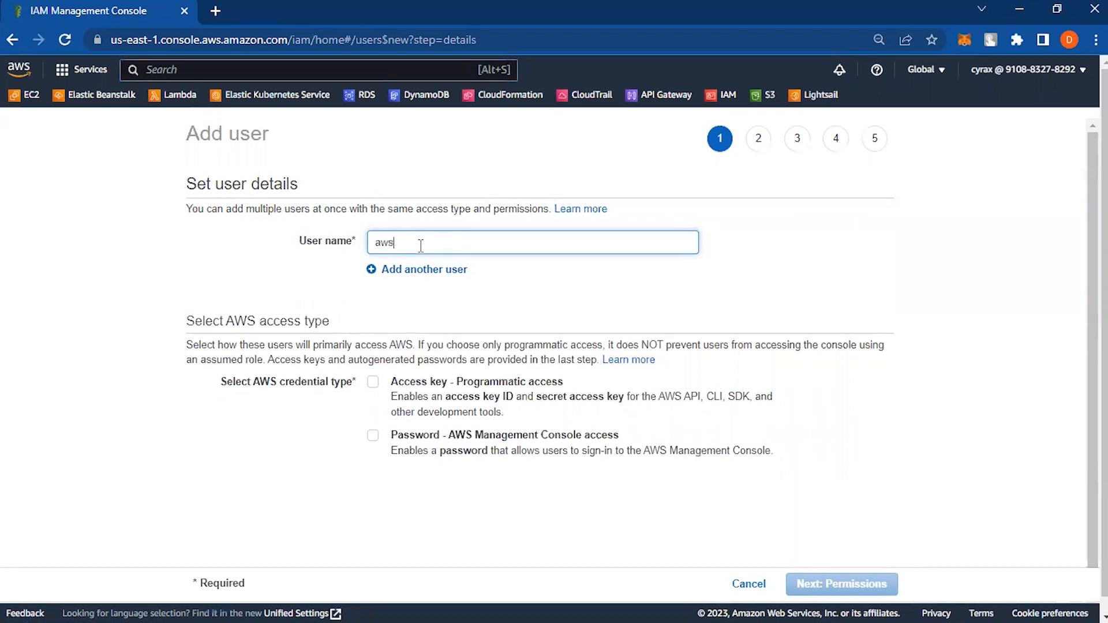
{"action": "type", "text": "Daily"}
{"action": "left_click", "coordinate": [373, 383]}
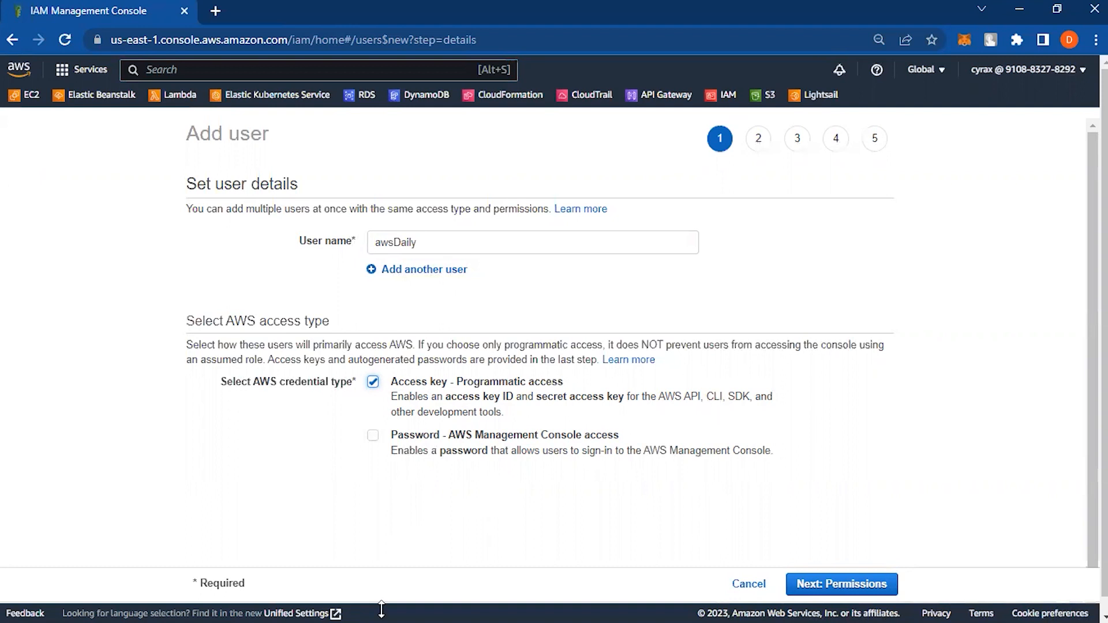
Open a Debian shell in Windows Terminal and return to the Add user page in the browser
{"action": "mouse_move", "coordinate": [727, 605]}
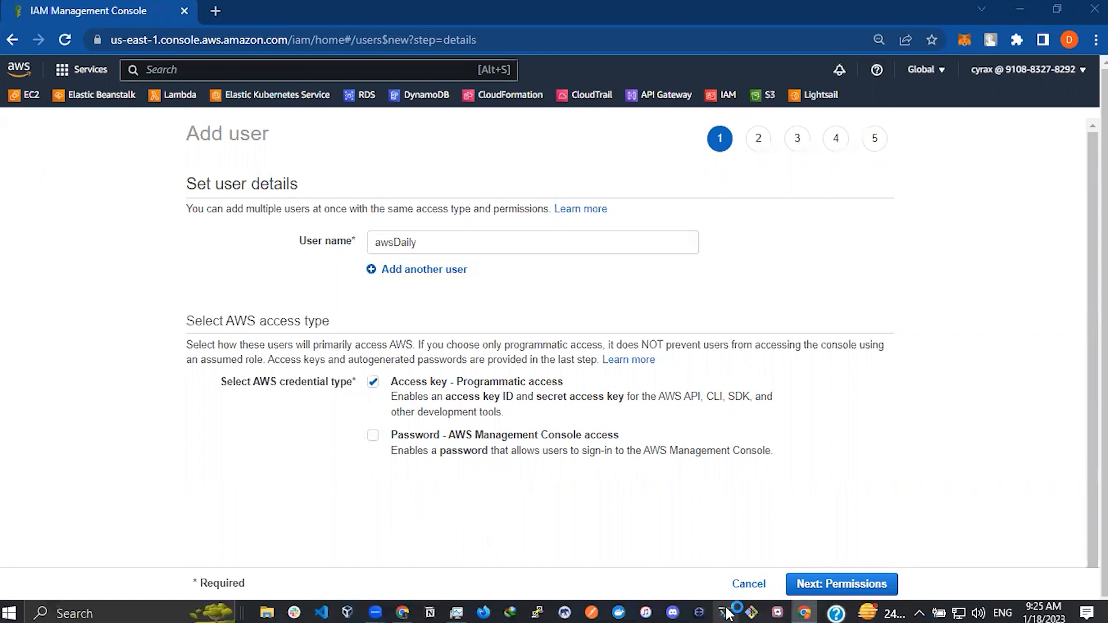
{"action": "left_click", "coordinate": [727, 607]}
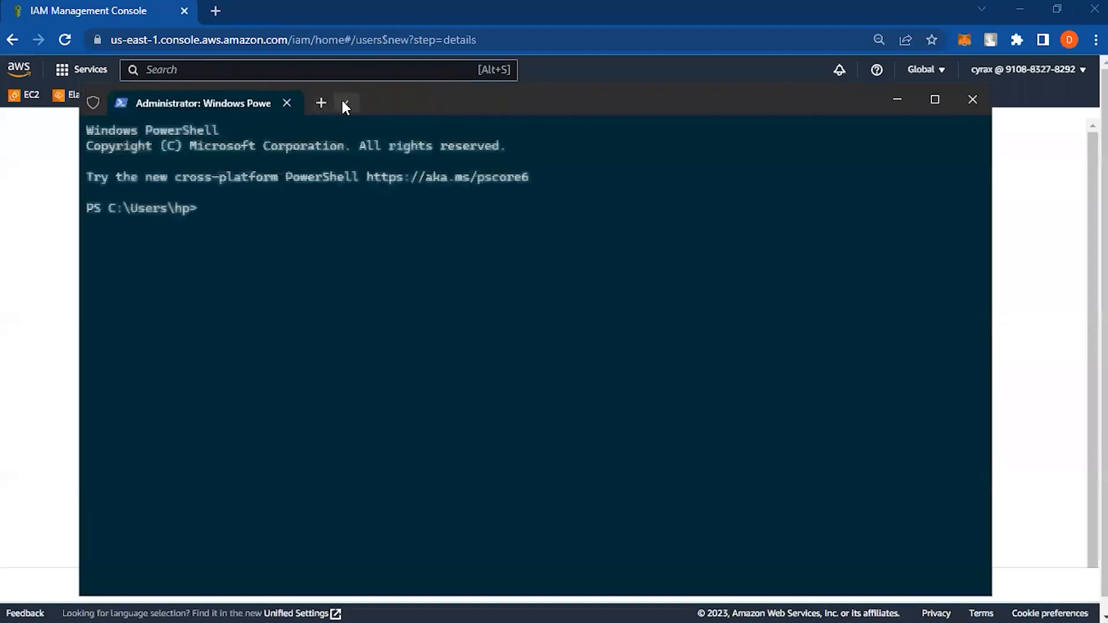
{"action": "left_click", "coordinate": [344, 104]}
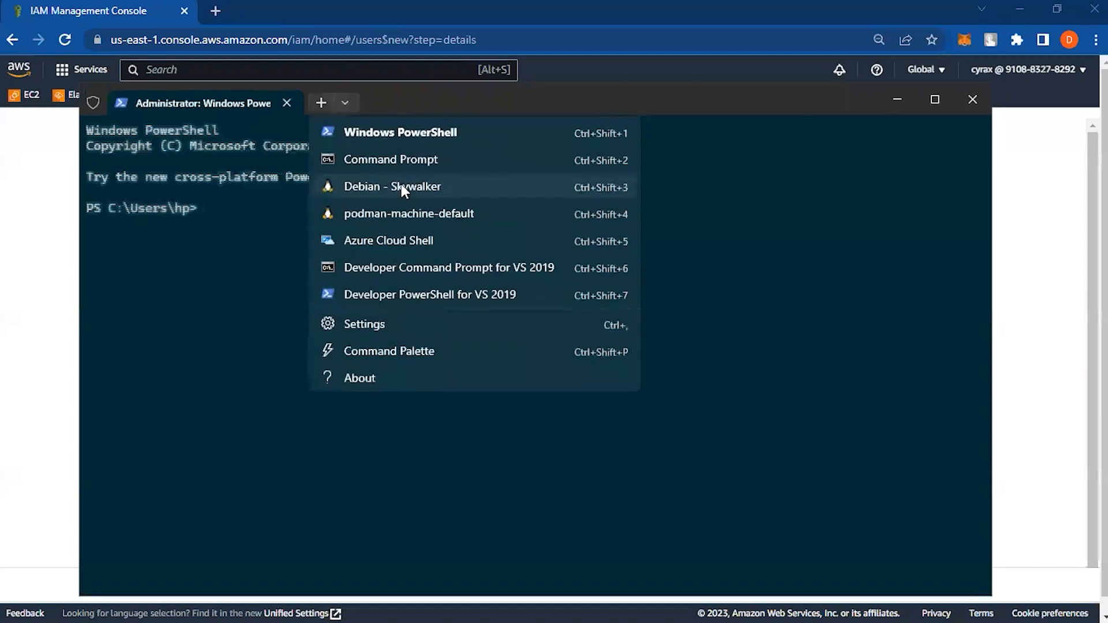
{"action": "left_click", "coordinate": [401, 185]}
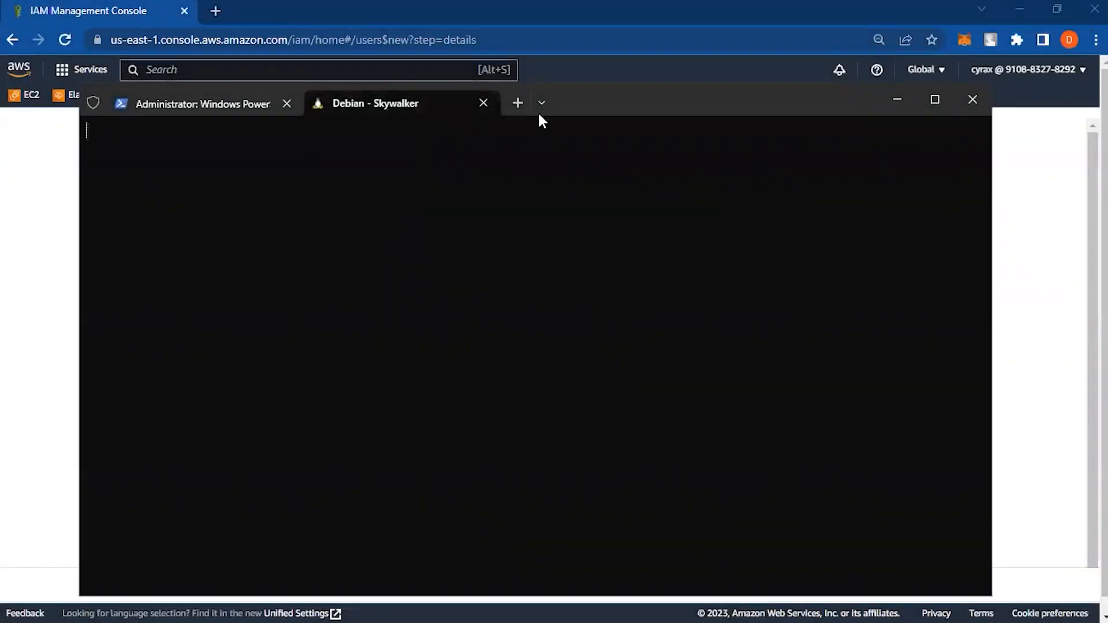
{"action": "left_click_drag", "start_coordinate": [620, 102], "coordinate": [613, 76]}
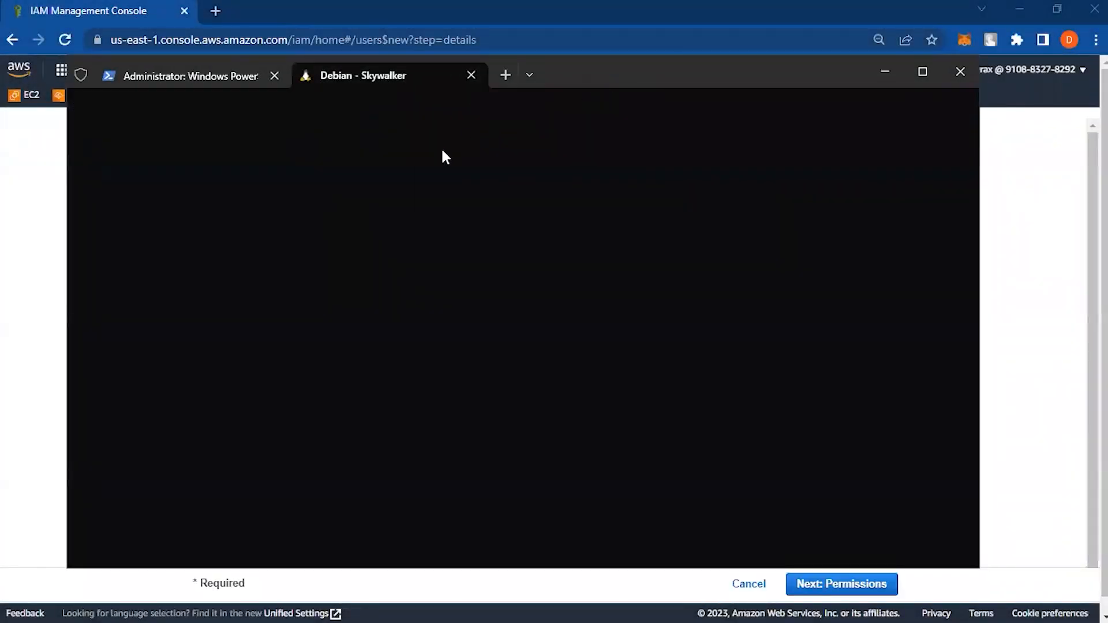
{"action": "left_click", "coordinate": [286, 76]}
{"action": "left_click", "coordinate": [421, 86]}
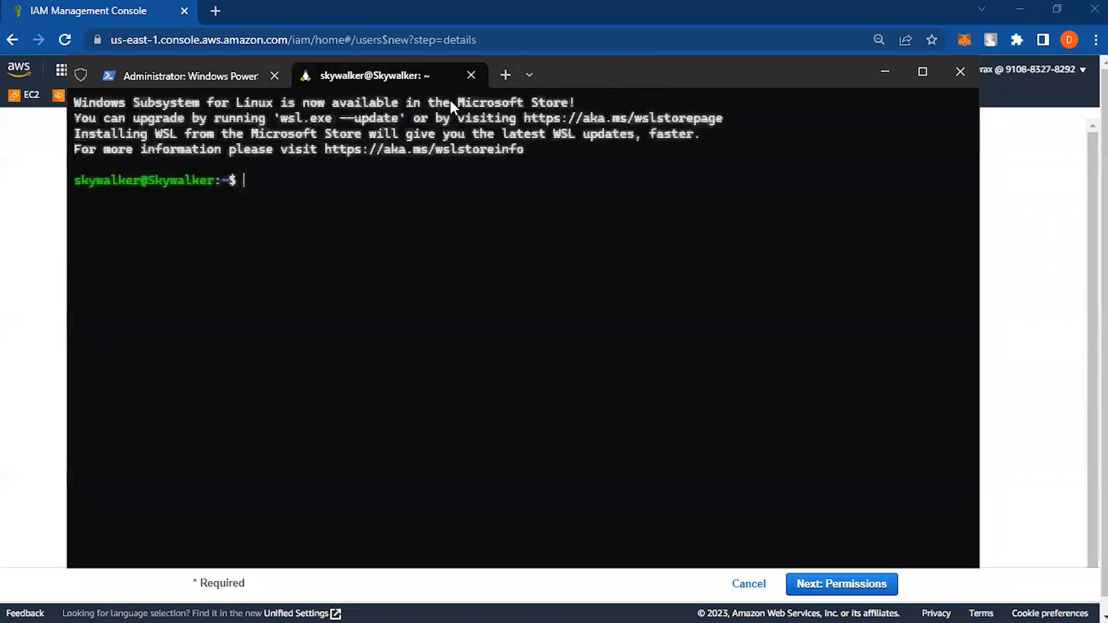
{"action": "left_click", "coordinate": [943, 601]}
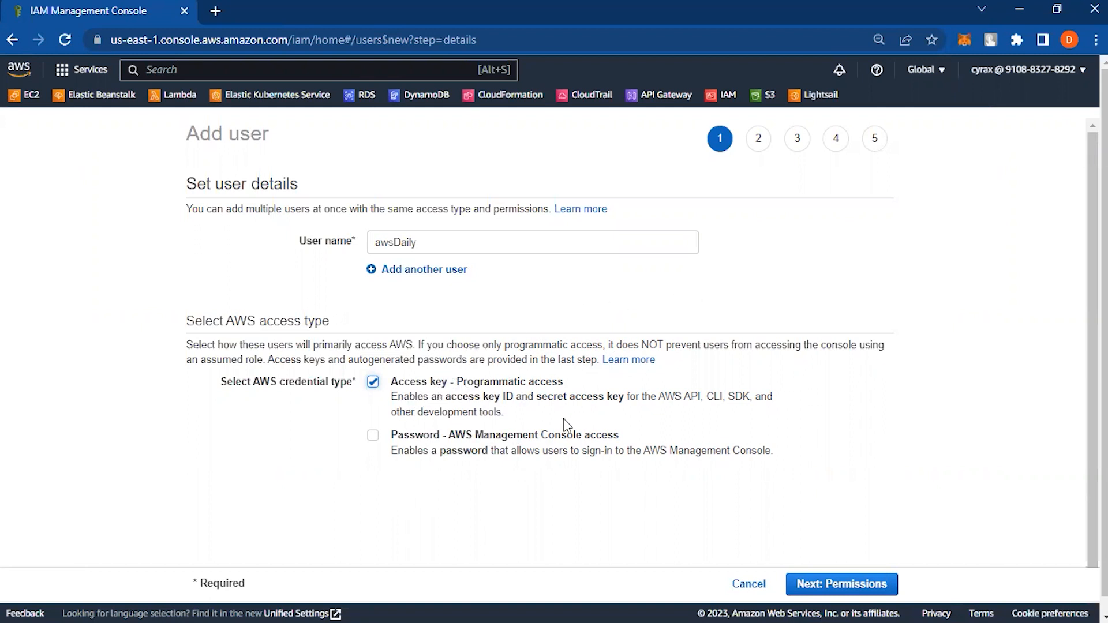
Enable Password - AWS Management Console access for awsDaily and enter a custom console password
{"action": "scroll", "coordinate": [563, 420], "scroll_direction": "down", "scroll_amount": 1}
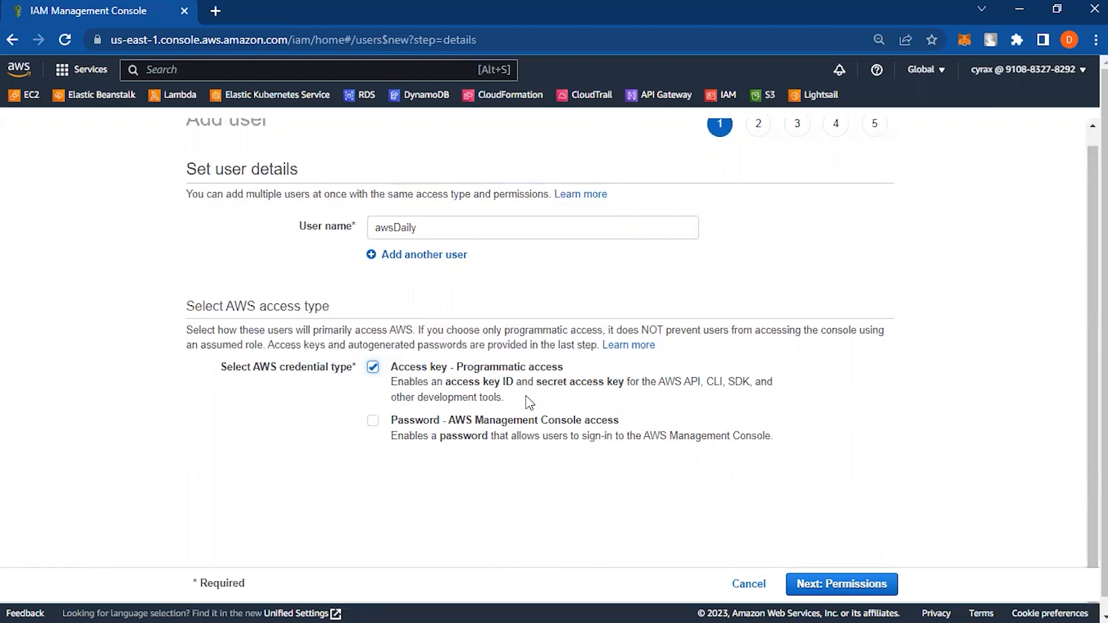
{"action": "left_click_drag", "start_coordinate": [448, 225], "coordinate": [293, 243]}
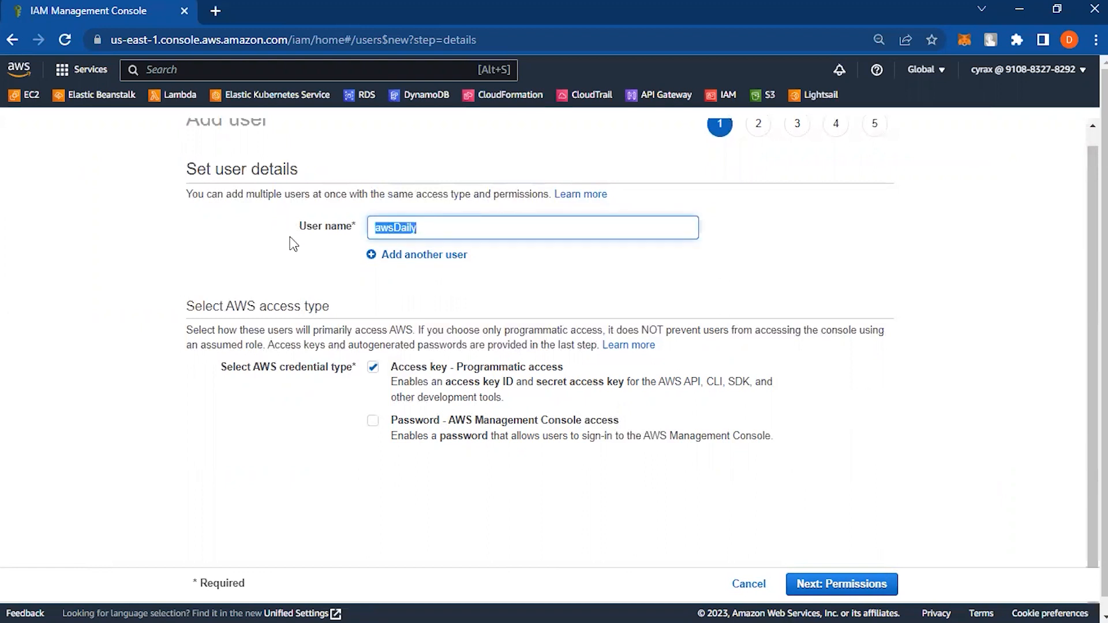
{"action": "left_click", "coordinate": [374, 430]}
{"action": "scroll", "coordinate": [782, 466], "scroll_direction": "down", "scroll_amount": 1}
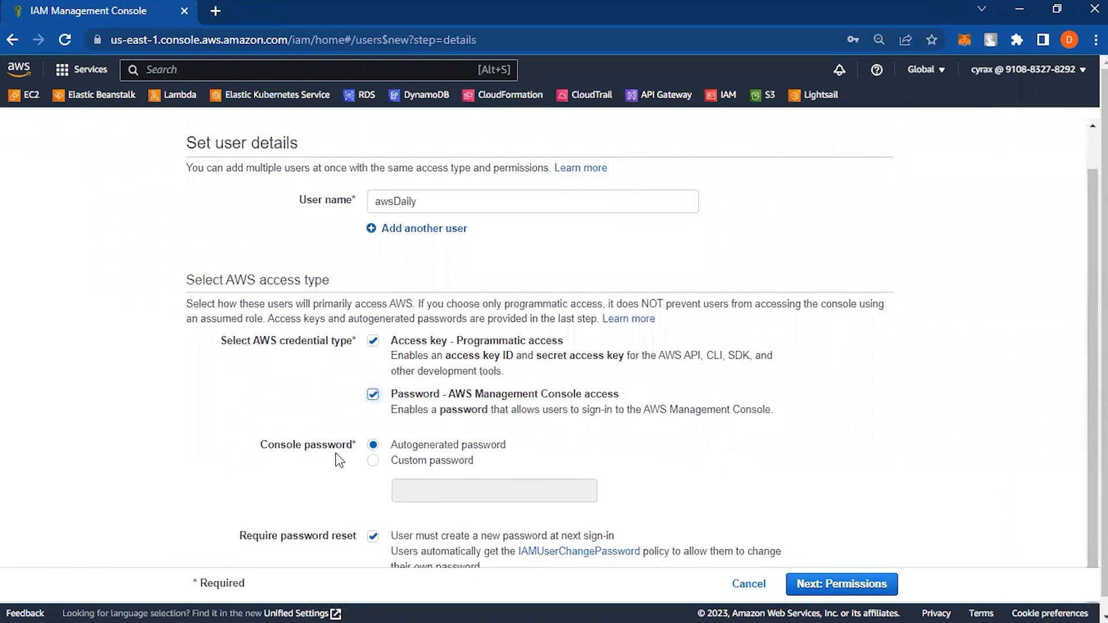
{"action": "left_click", "coordinate": [374, 462]}
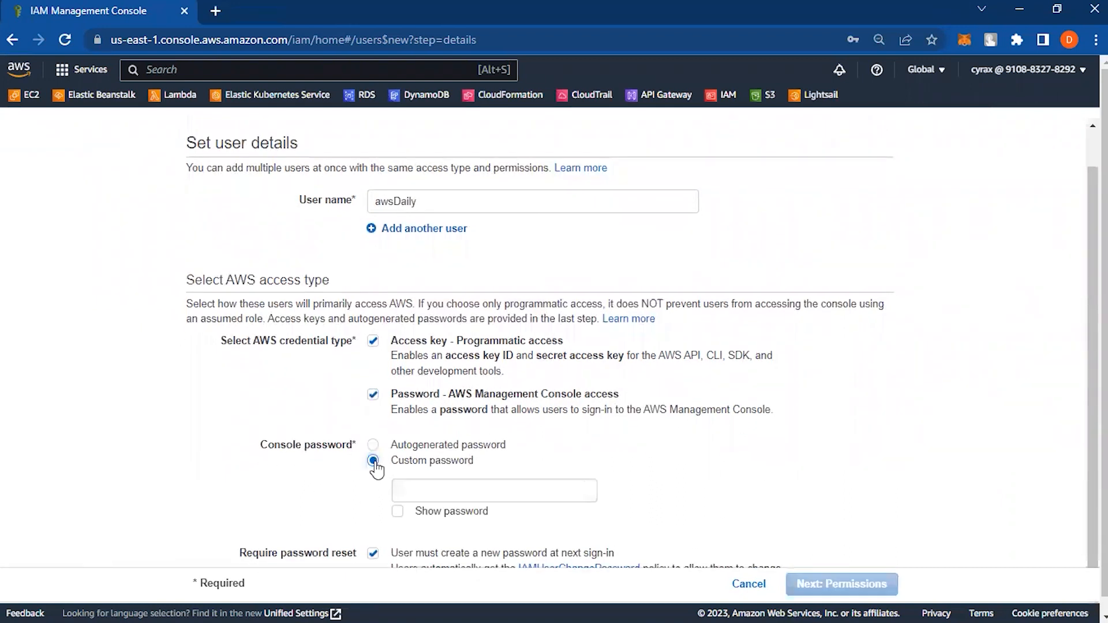
{"action": "left_click", "coordinate": [476, 489]}
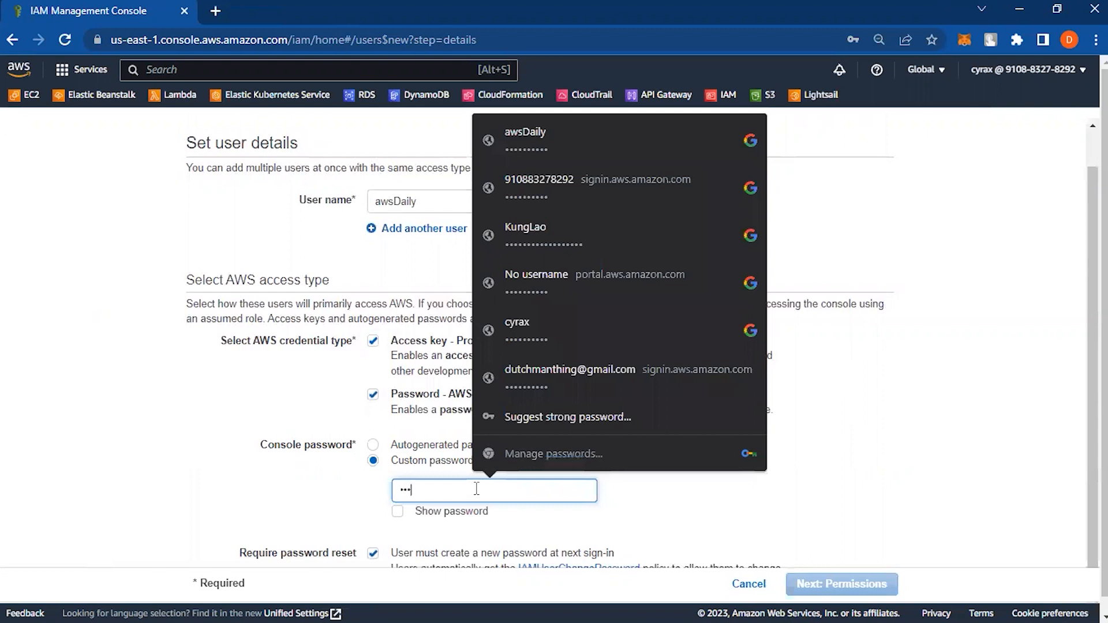
{"action": "type", "text": "••••••••"}
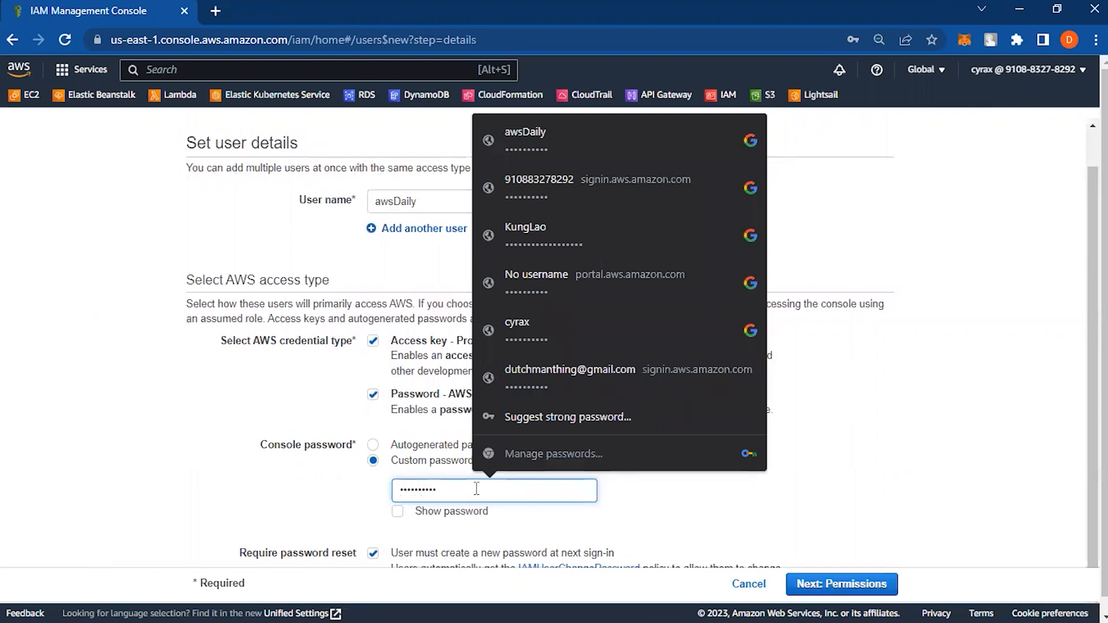
{"action": "left_click", "coordinate": [618, 509]}
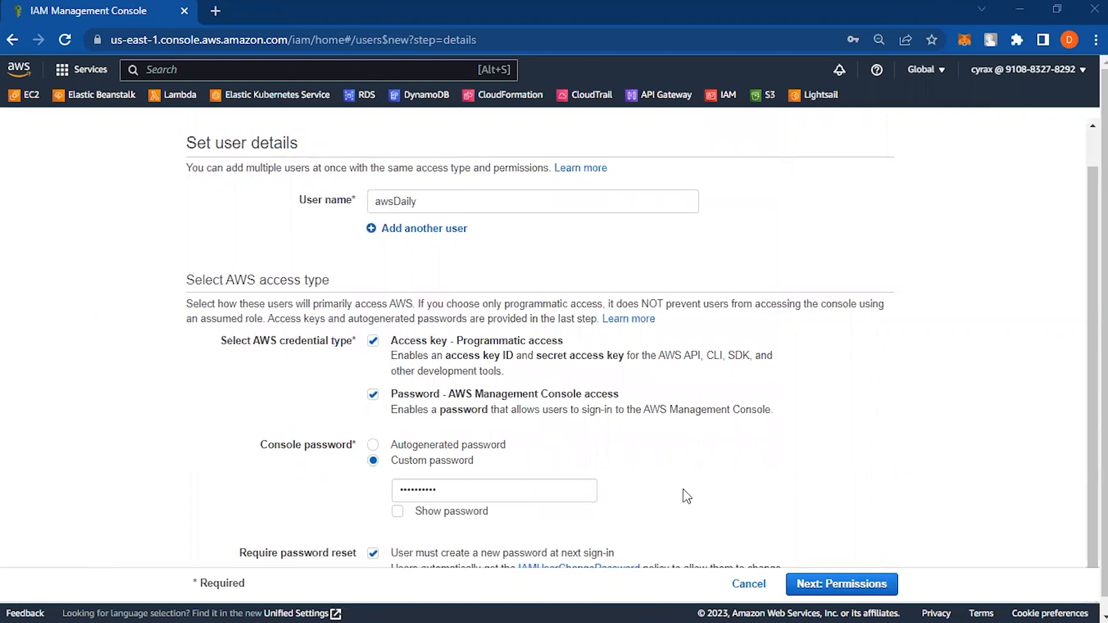
Check the password reset requirement and continue to the new user's permissions
{"action": "scroll", "coordinate": [687, 494], "scroll_direction": "down", "scroll_amount": 1}
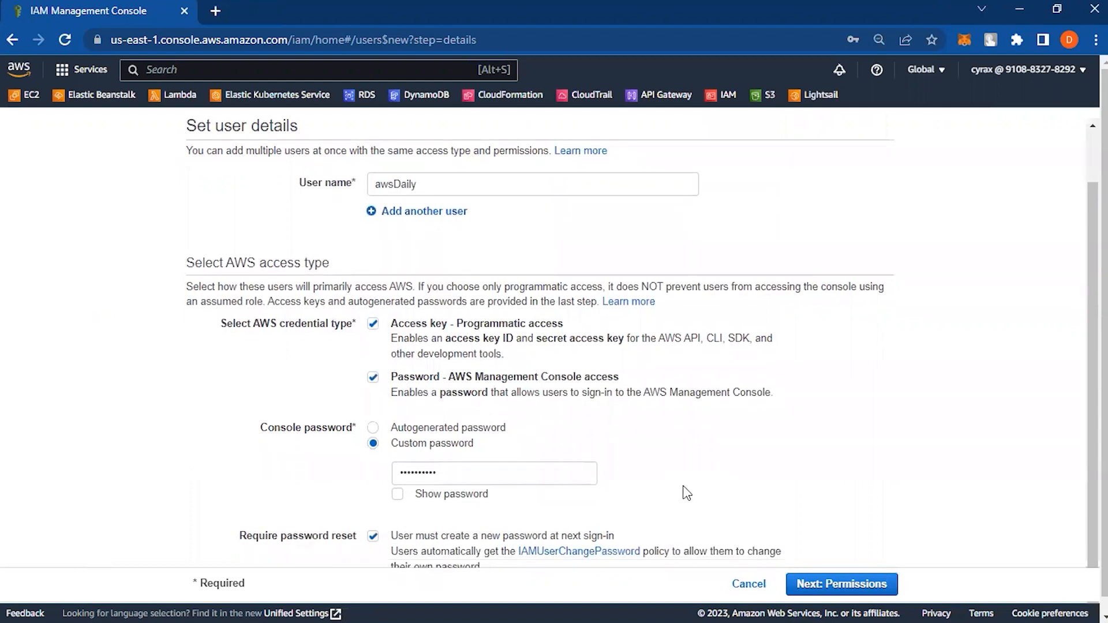
{"action": "left_click", "coordinate": [254, 536]}
{"action": "left_click", "coordinate": [843, 585]}
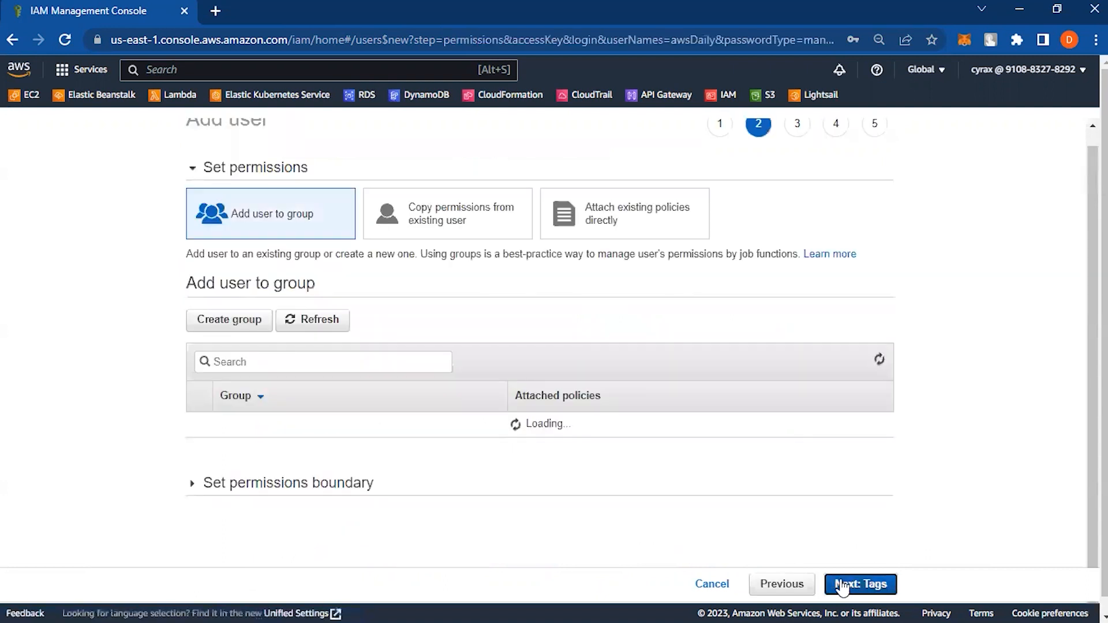
Choose to attach existing policies directly, filter the policies by "s3" and expand the details of AmazonS3FullAccess
{"action": "scroll", "coordinate": [420, 324], "scroll_direction": "up", "scroll_amount": 1}
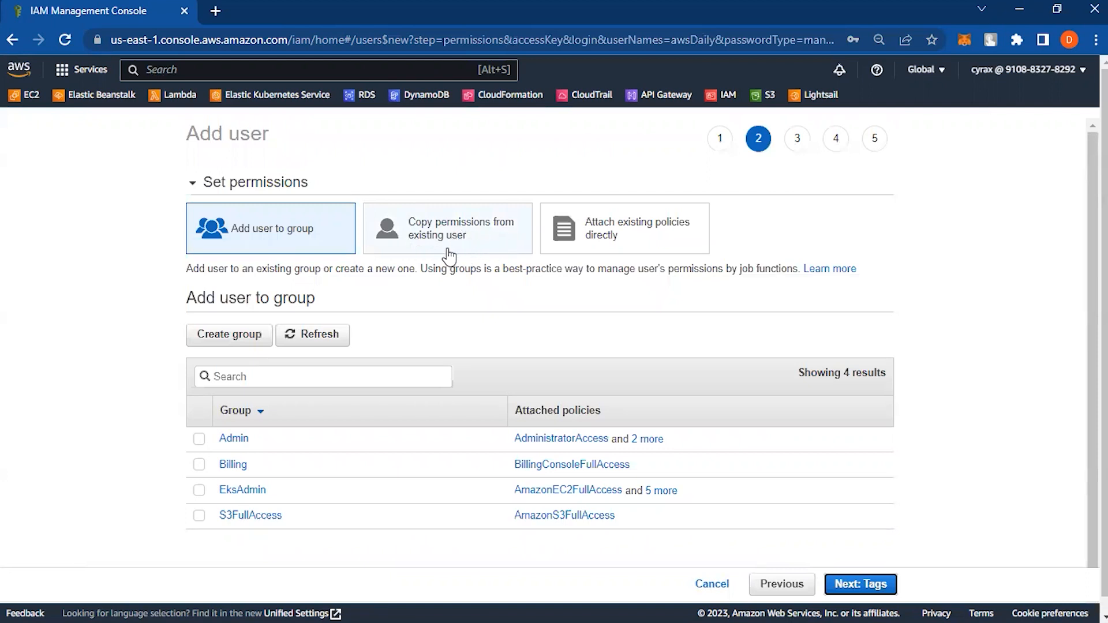
{"action": "left_click", "coordinate": [474, 236]}
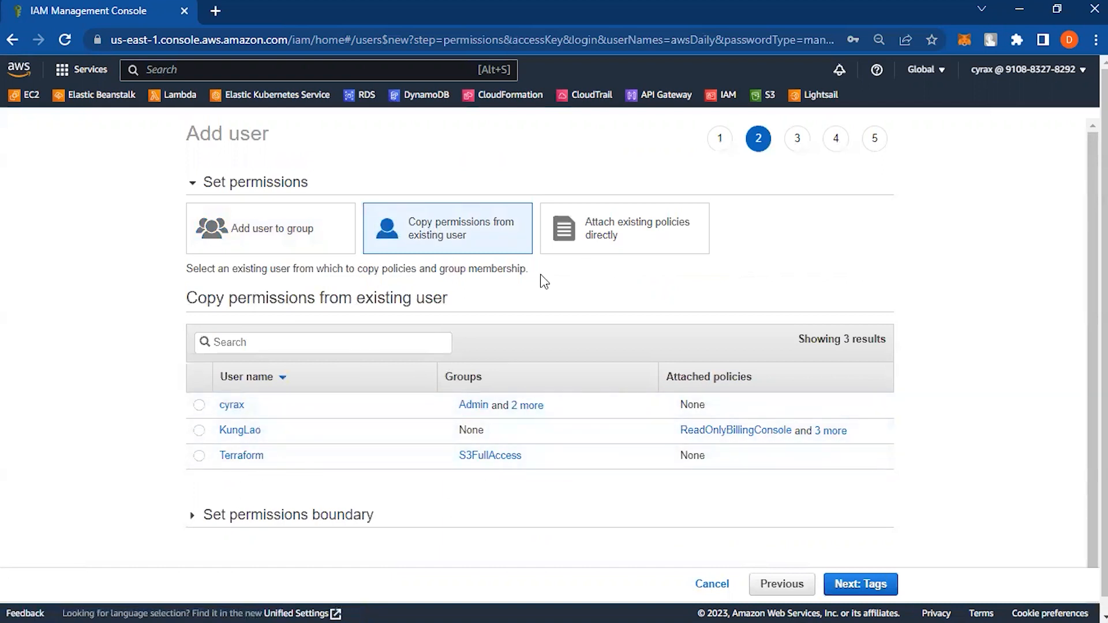
{"action": "left_click", "coordinate": [652, 238]}
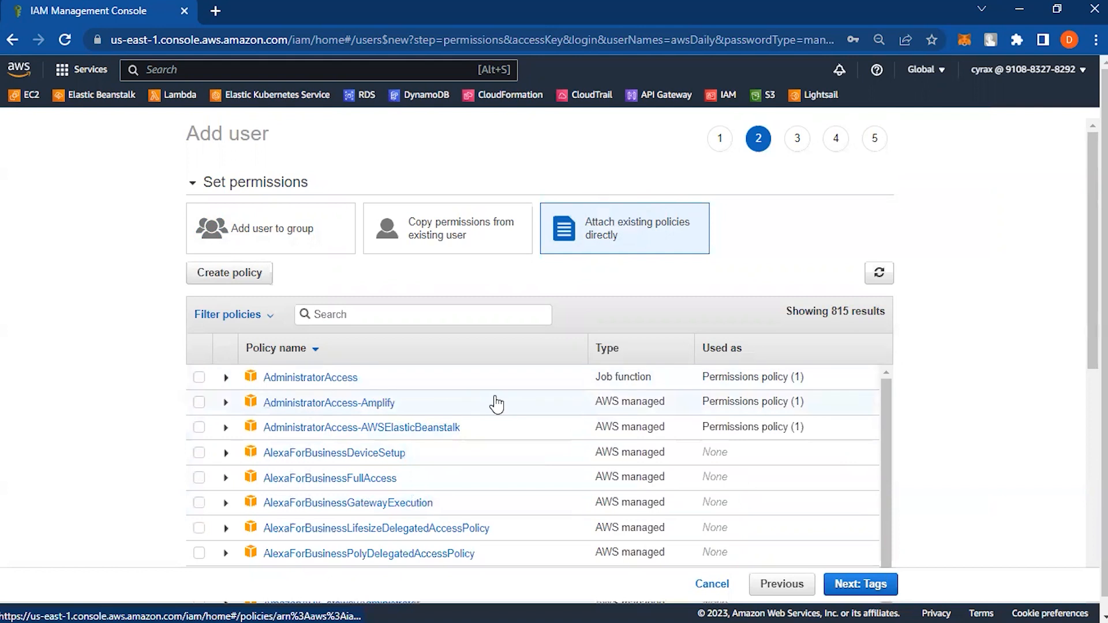
{"action": "left_click", "coordinate": [396, 315]}
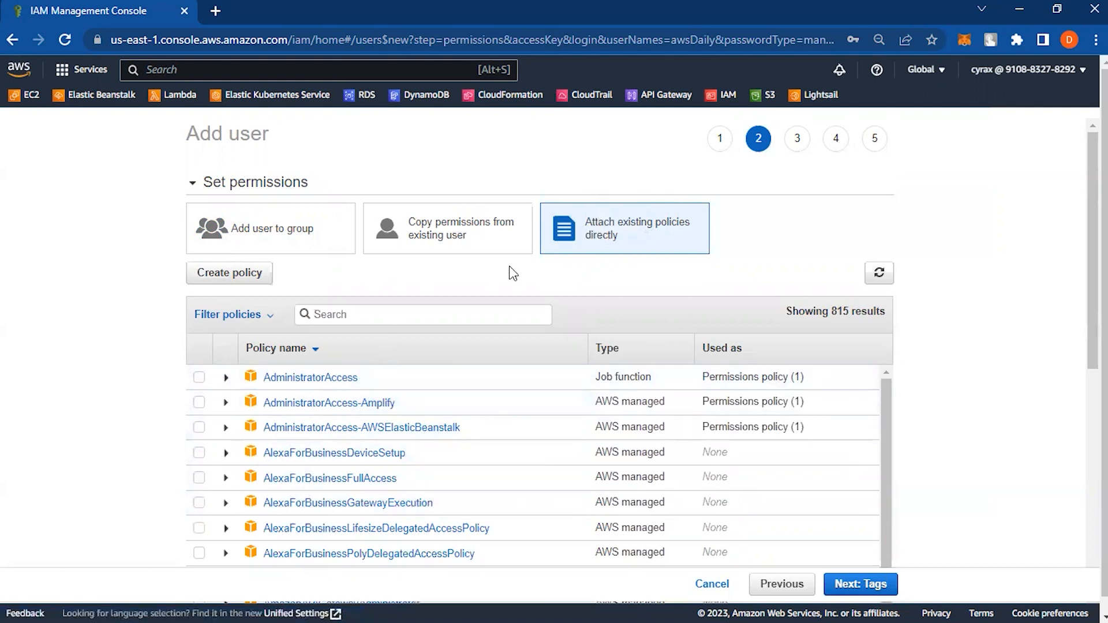
{"action": "type", "text": "s3"}
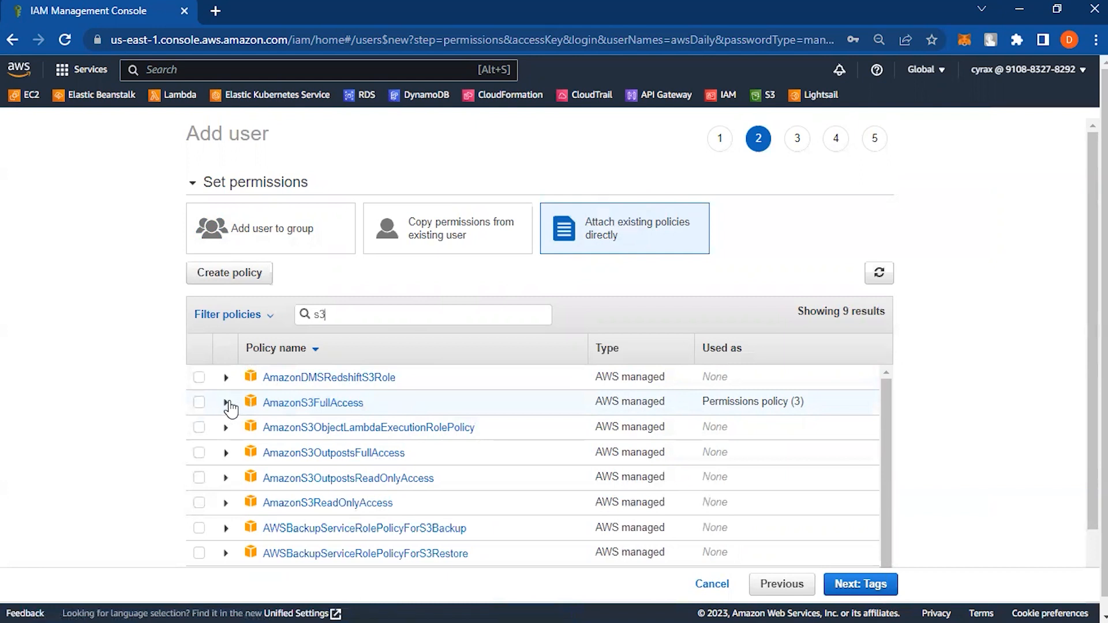
{"action": "left_click", "coordinate": [226, 403]}
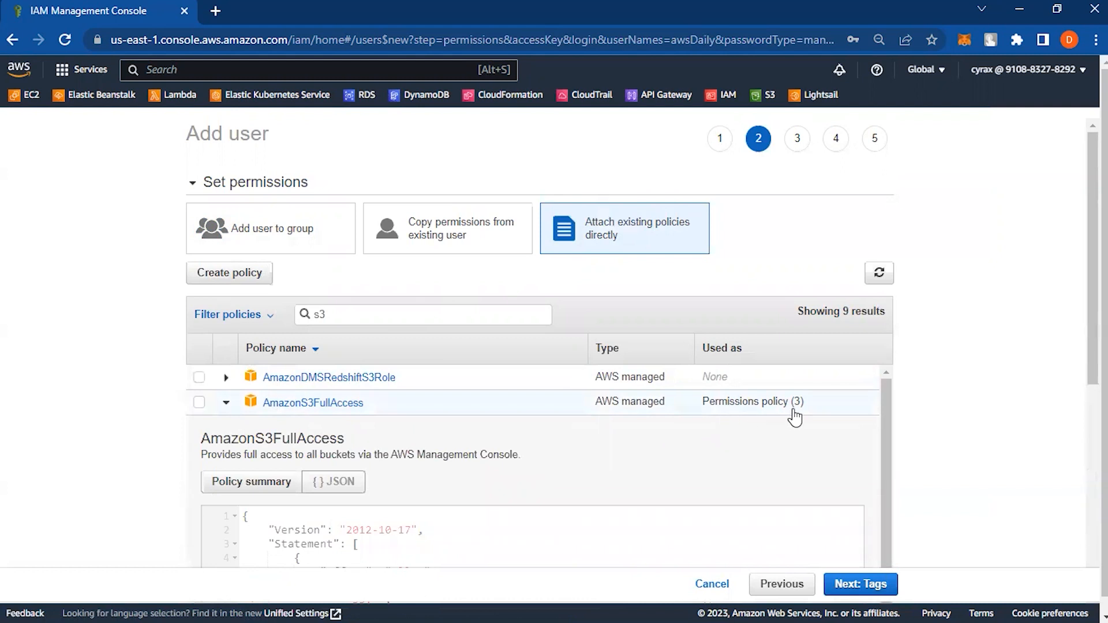
Examine the AmazonS3FullAccess policy's effect, actions and resource in its JSON, and the services and access levels in its policy summary
{"action": "scroll", "coordinate": [224, 404], "scroll_direction": "down", "scroll_amount": 4}
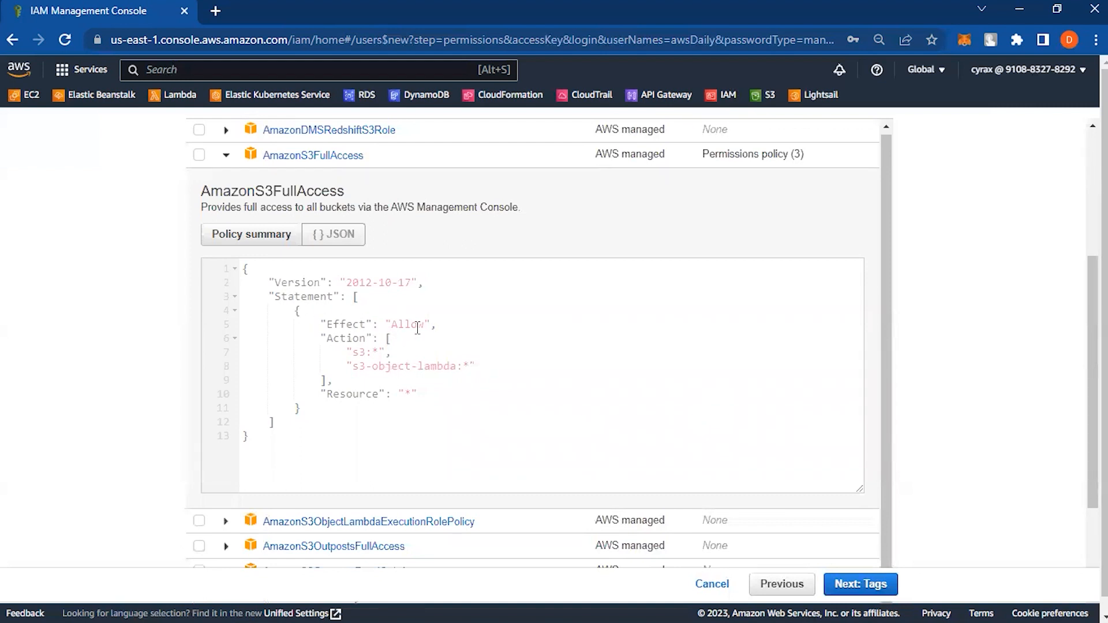
{"action": "left_click_drag", "start_coordinate": [437, 324], "coordinate": [330, 322]}
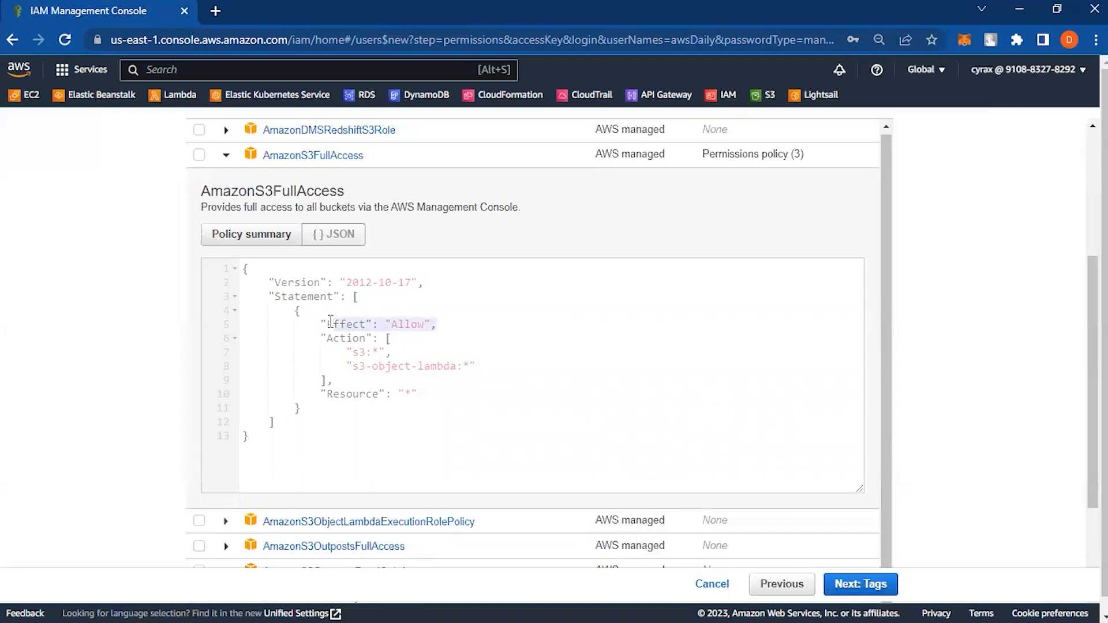
{"action": "left_click_drag", "start_coordinate": [322, 339], "coordinate": [381, 352]}
{"action": "left_click", "coordinate": [359, 353]}
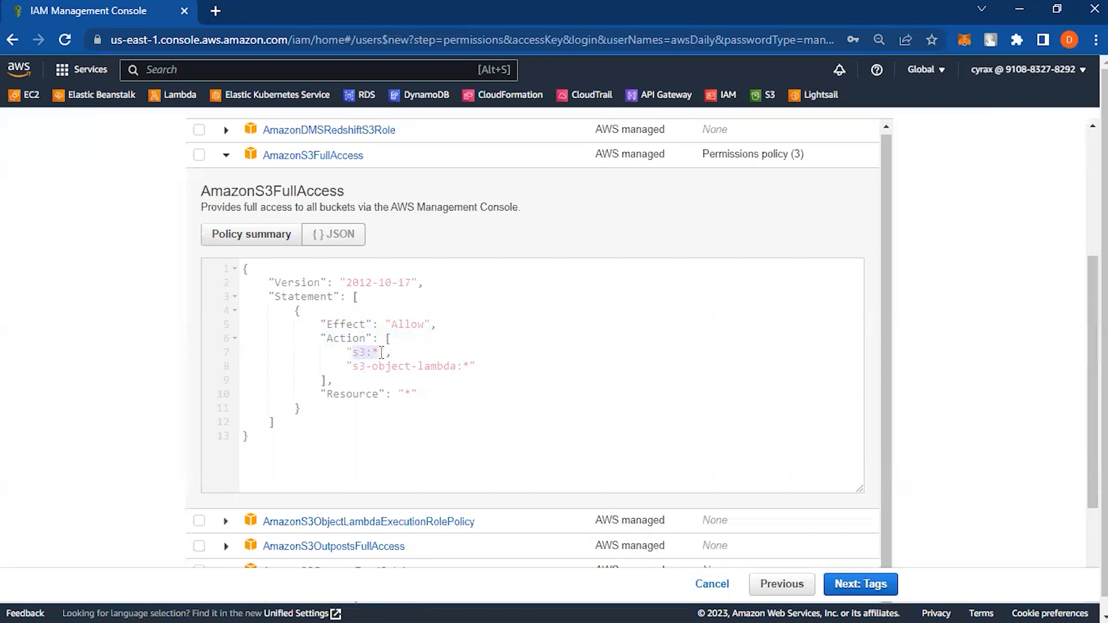
{"action": "left_click_drag", "start_coordinate": [353, 367], "coordinate": [475, 379]}
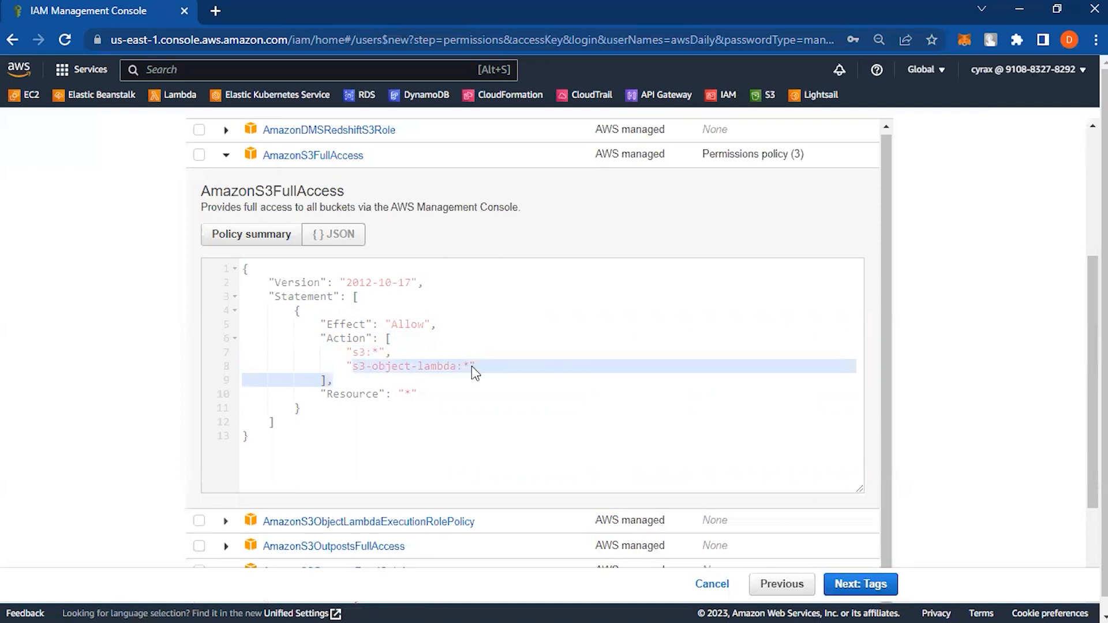
{"action": "left_click", "coordinate": [470, 365]}
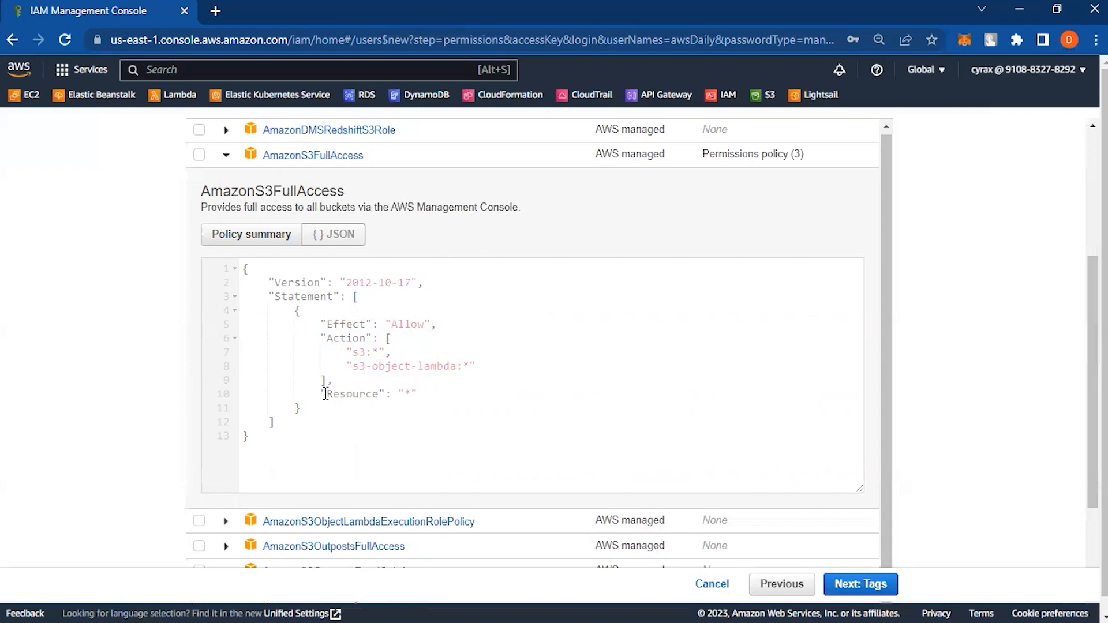
{"action": "left_click", "coordinate": [262, 241]}
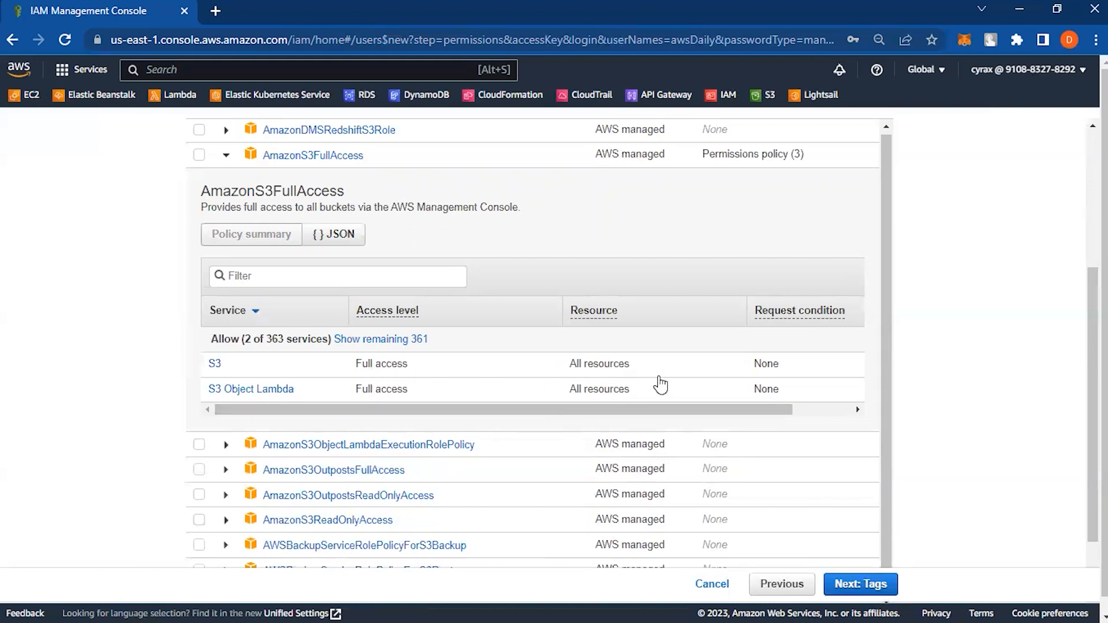
{"action": "left_click_drag", "start_coordinate": [722, 411], "coordinate": [681, 411]}
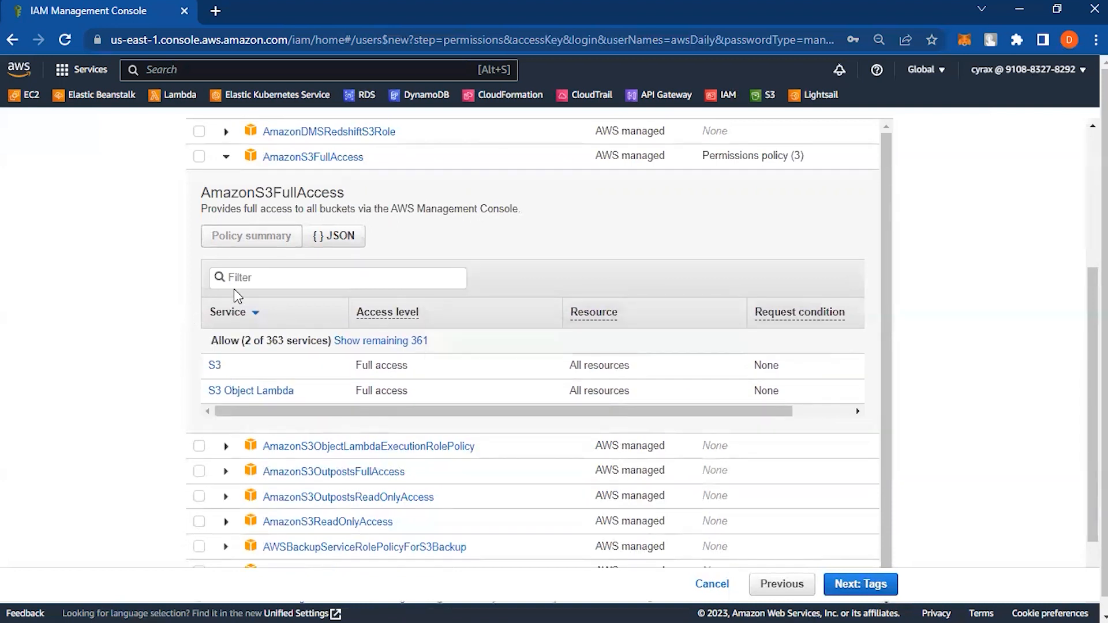
Select AmazonS3FullAccess for the new user and proceed to the review page without adding tags
{"action": "scroll", "coordinate": [228, 318], "scroll_direction": "up", "scroll_amount": 3}
{"action": "left_click", "coordinate": [199, 320]}
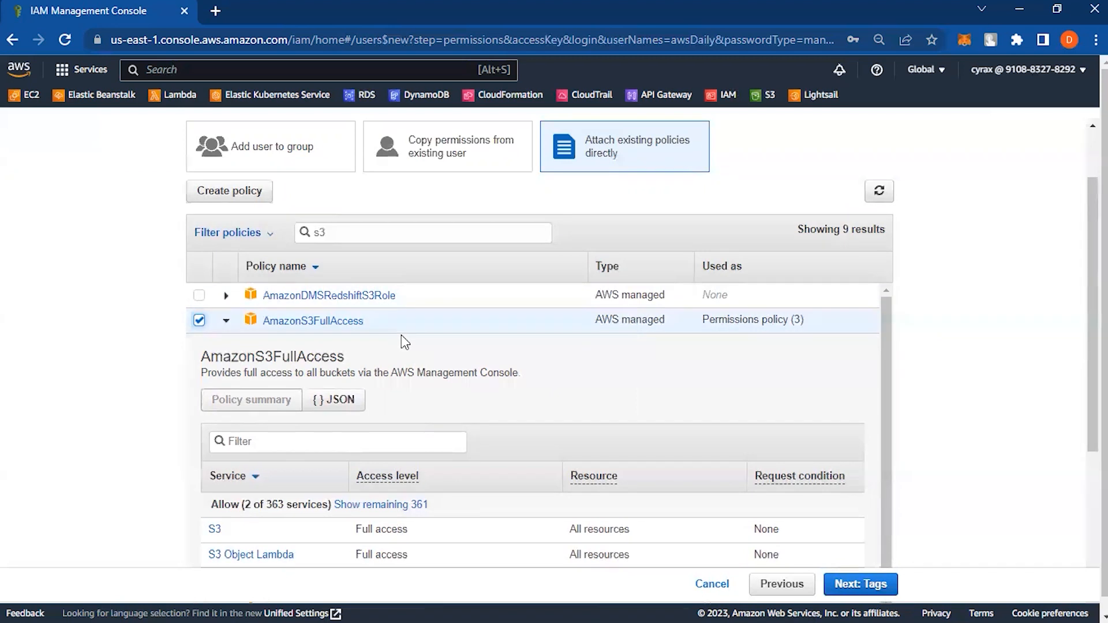
{"action": "left_click", "coordinate": [849, 583]}
{"action": "left_click", "coordinate": [851, 585]}
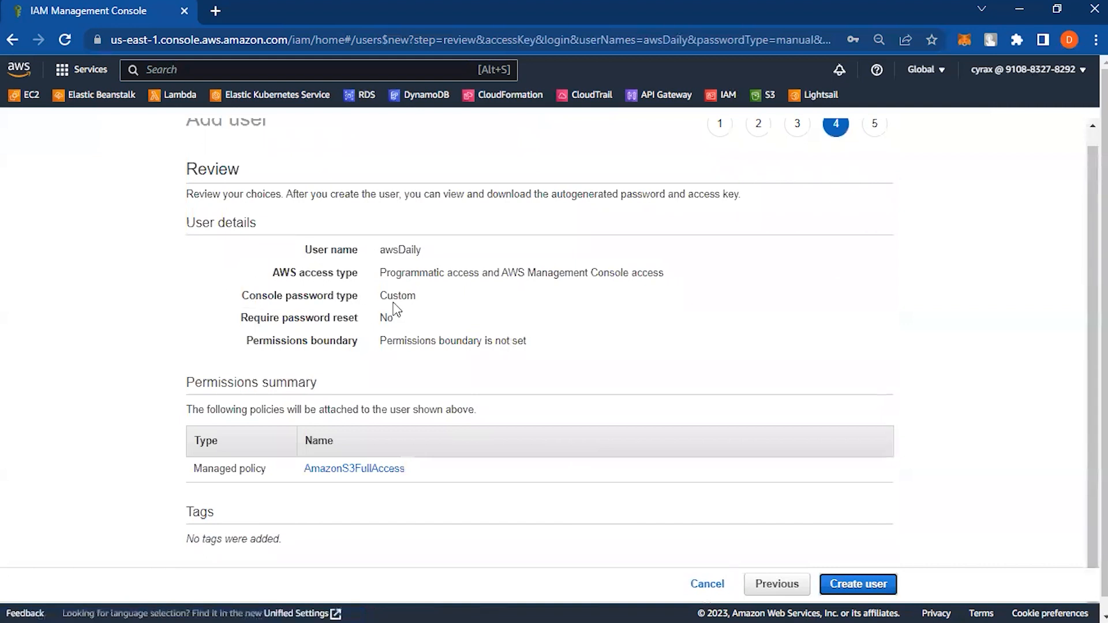
Review the awsDaily user details and permissions summary, and create the user
{"action": "scroll", "coordinate": [391, 302], "scroll_direction": "down", "scroll_amount": 1}
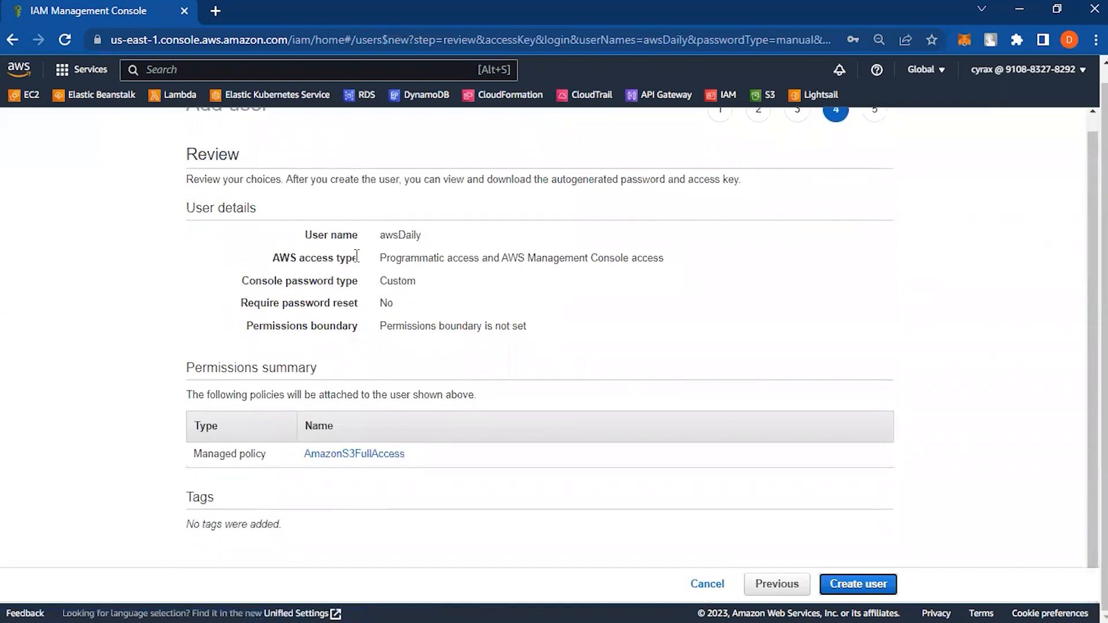
{"action": "scroll", "coordinate": [355, 258], "scroll_direction": "up", "scroll_amount": 1}
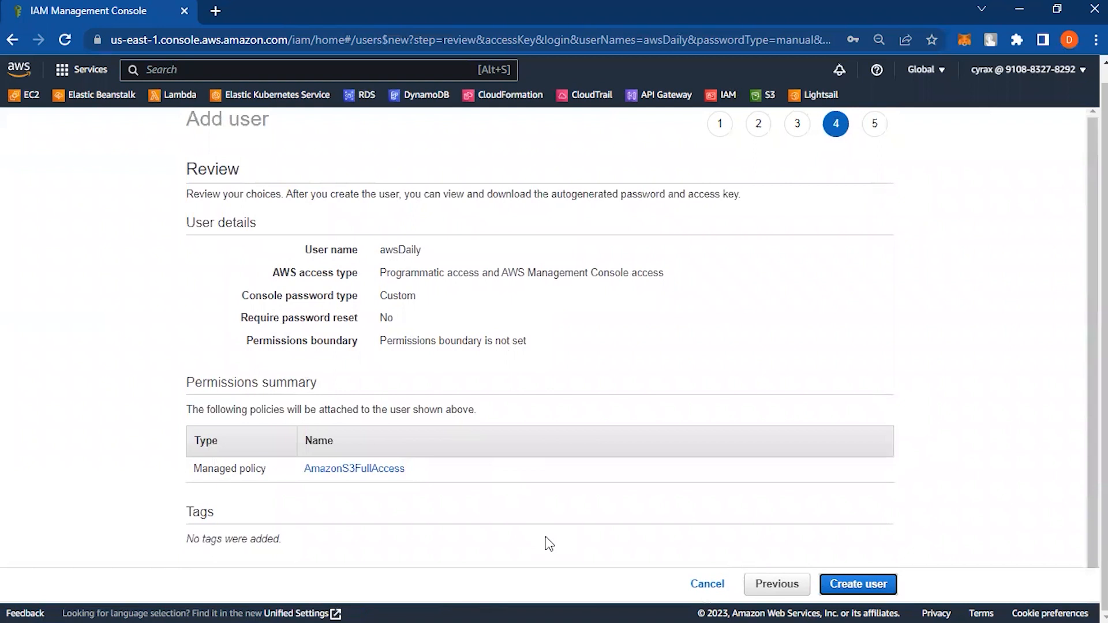
{"action": "left_click", "coordinate": [863, 585]}
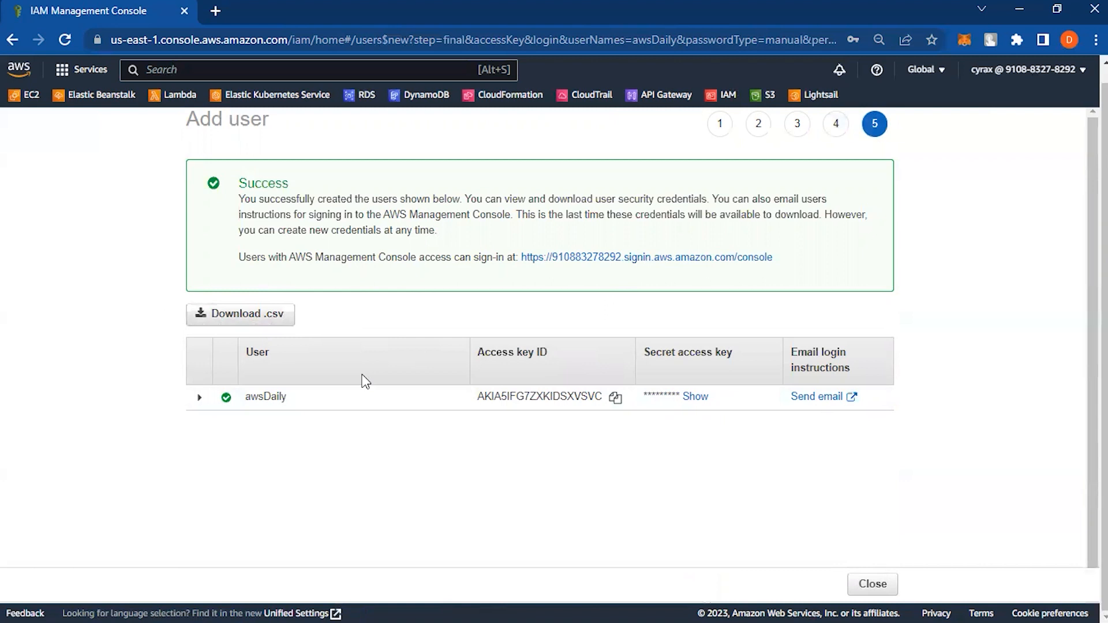
Check the access key ID and secret access key entries for awsDaily and download the new user's credentials as a .csv file
{"action": "left_click_drag", "start_coordinate": [479, 357], "coordinate": [561, 359]}
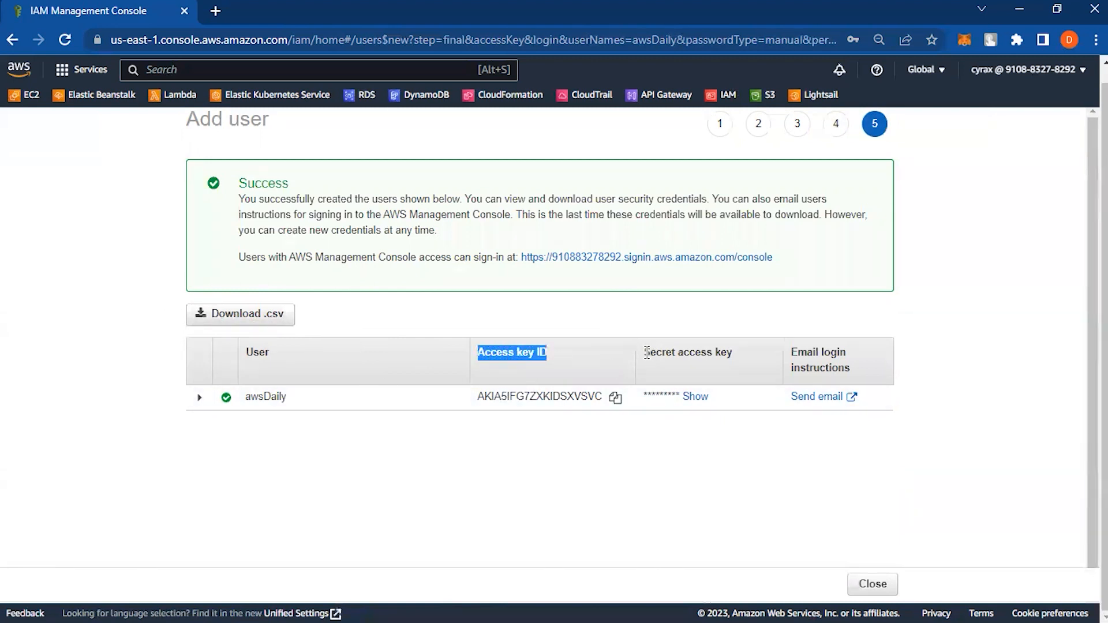
{"action": "left_click_drag", "start_coordinate": [644, 353], "coordinate": [764, 362]}
{"action": "left_click_drag", "start_coordinate": [307, 398], "coordinate": [238, 399]}
{"action": "left_click", "coordinate": [240, 314]}
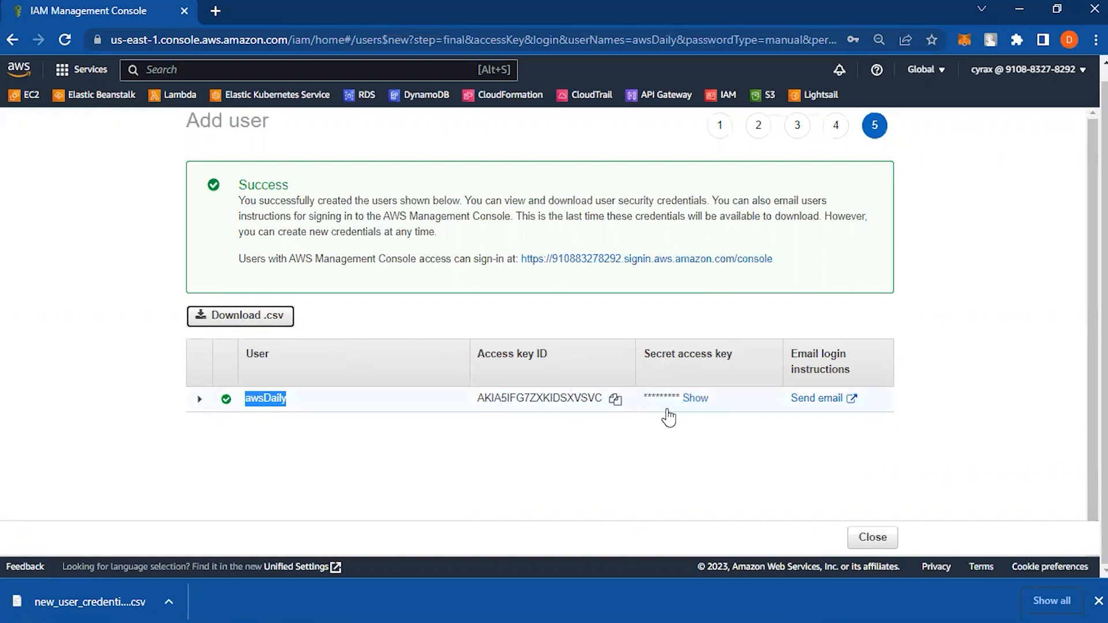
{"action": "left_click", "coordinate": [736, 374]}
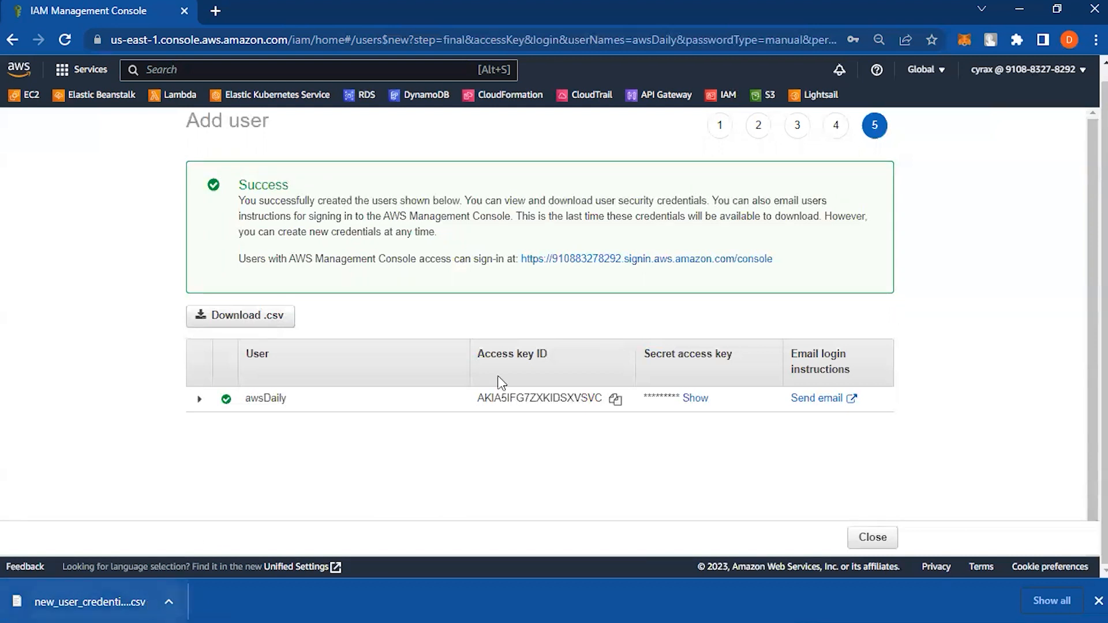
Open the account's console sign-in link from the success message and check the prefilled account ID on the sign-in page
{"action": "left_click", "coordinate": [630, 261]}
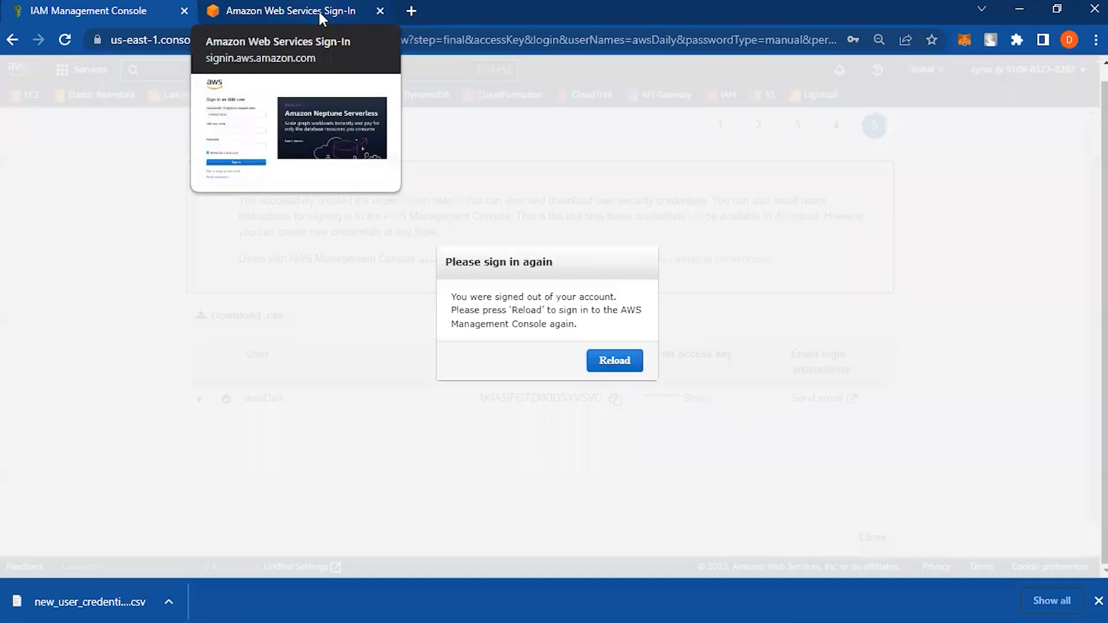
{"action": "left_click", "coordinate": [319, 13]}
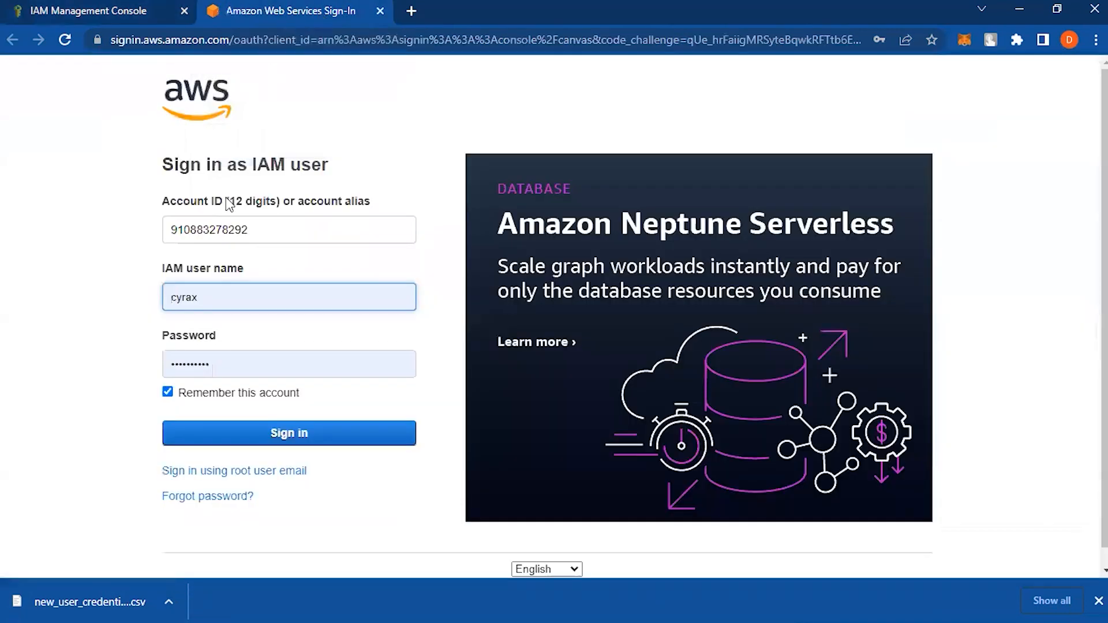
{"action": "left_click_drag", "start_coordinate": [302, 227], "coordinate": [168, 225]}
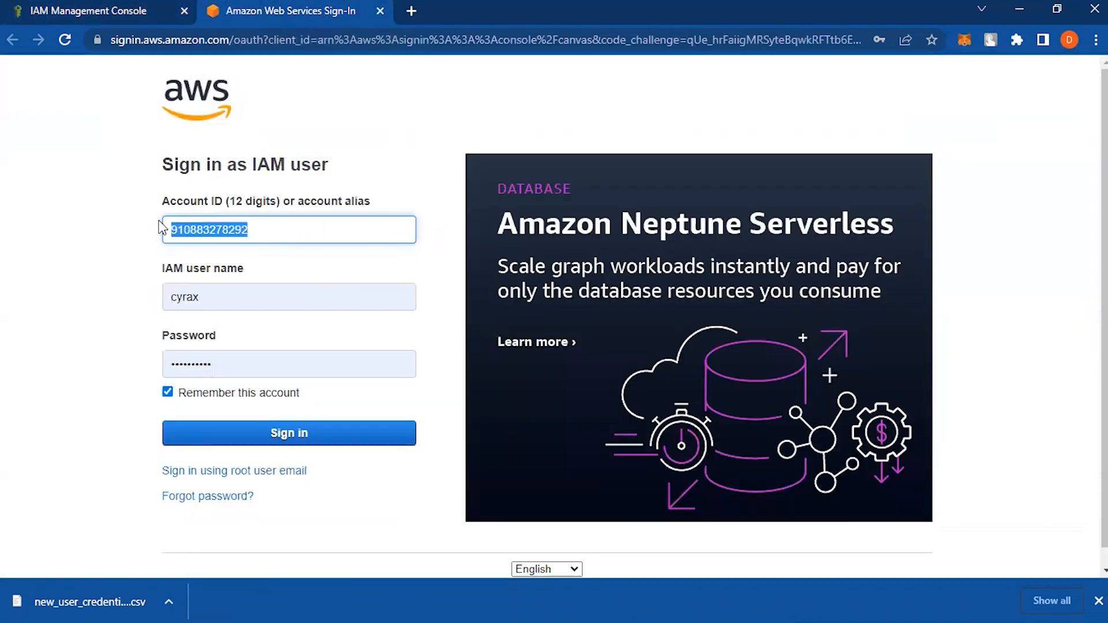
Replace the prefilled IAM user name on the sign-in form with awsDaily
{"action": "left_click", "coordinate": [243, 305]}
{"action": "left_click_drag", "start_coordinate": [260, 305], "coordinate": [132, 301]}
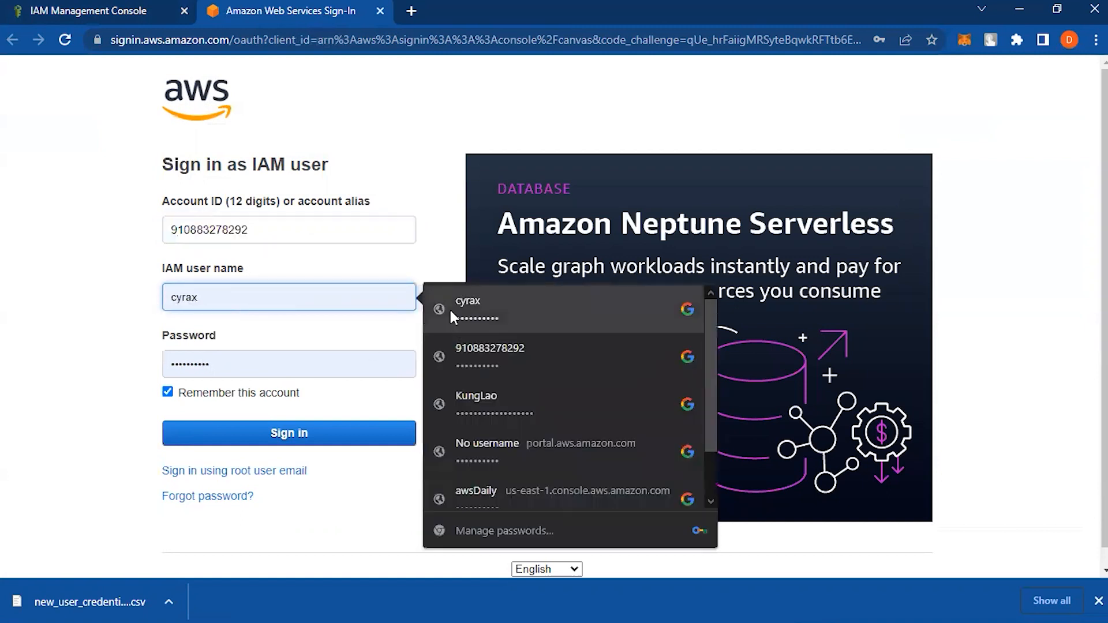
{"action": "key", "text": "BackSpace"}
{"action": "type", "text": "aws"}
{"action": "key", "text": "BackSpace"}
{"action": "key", "text": "BackSpace"}
{"action": "key", "text": "BackSpace"}
{"action": "key", "text": "BackSpace"}
{"action": "key", "text": "BackSpace"}
{"action": "key", "text": "BackSpace"}
{"action": "key", "text": "BackSpace"}
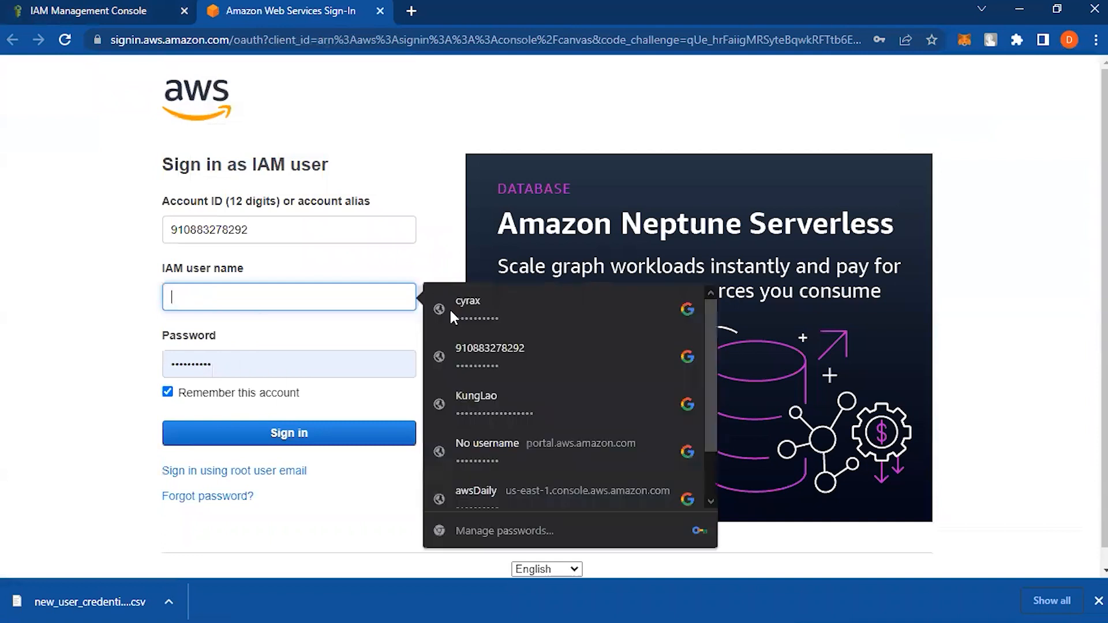
{"action": "type", "text": "awsDaily"}
Enter the awsDaily account password and sign in to the AWS Management Console
{"action": "left_click", "coordinate": [382, 344]}
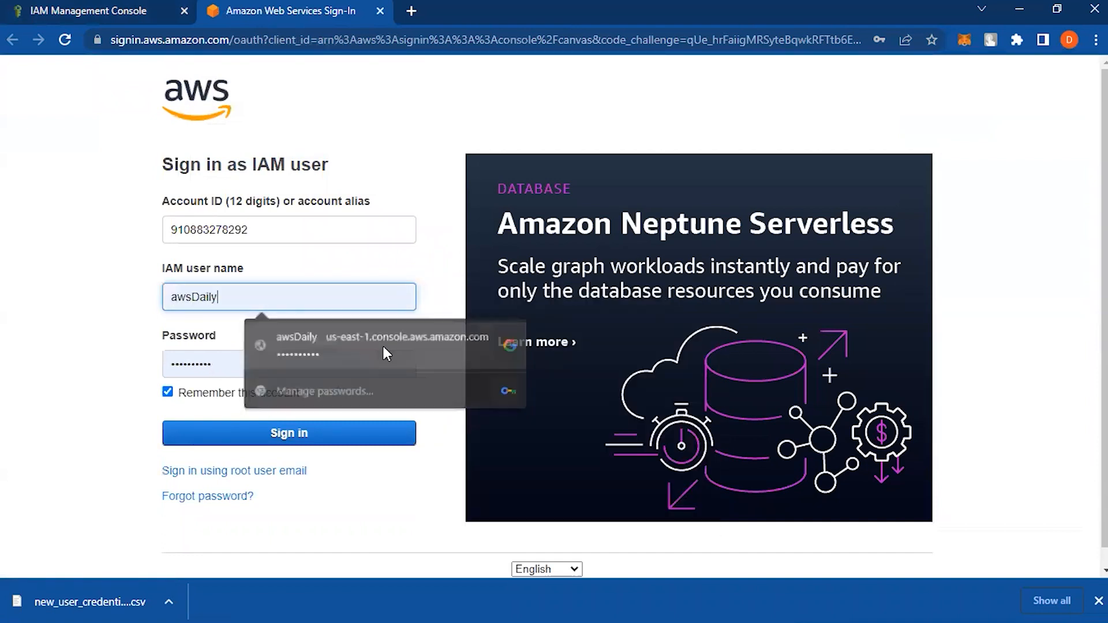
{"action": "left_click_drag", "start_coordinate": [262, 361], "coordinate": [141, 371]}
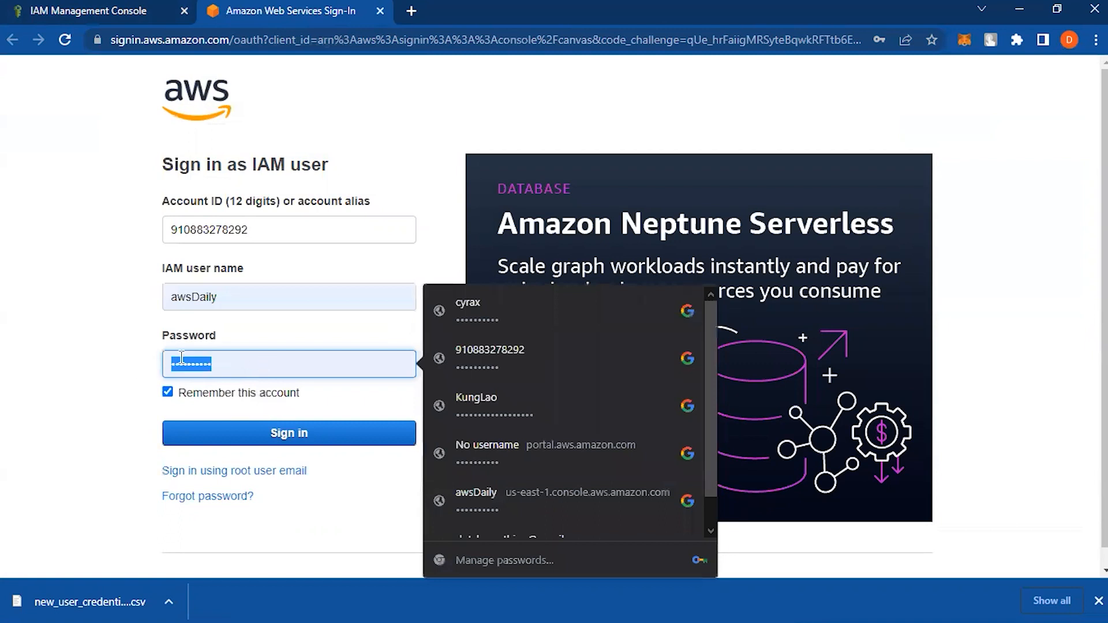
{"action": "type", "text": "•••"}
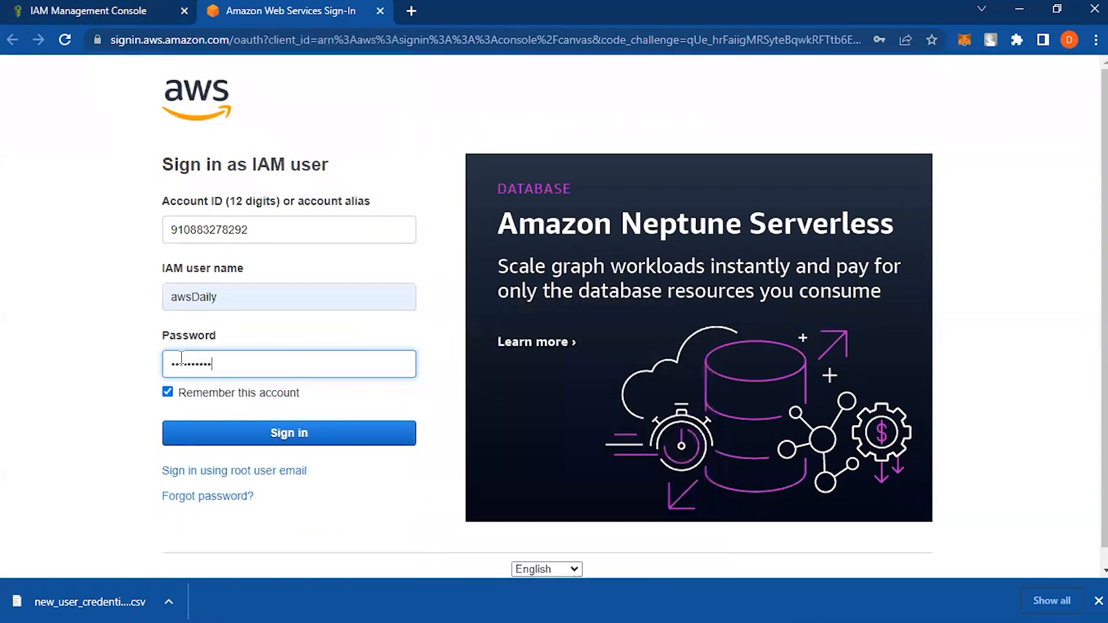
{"action": "left_click", "coordinate": [266, 437]}
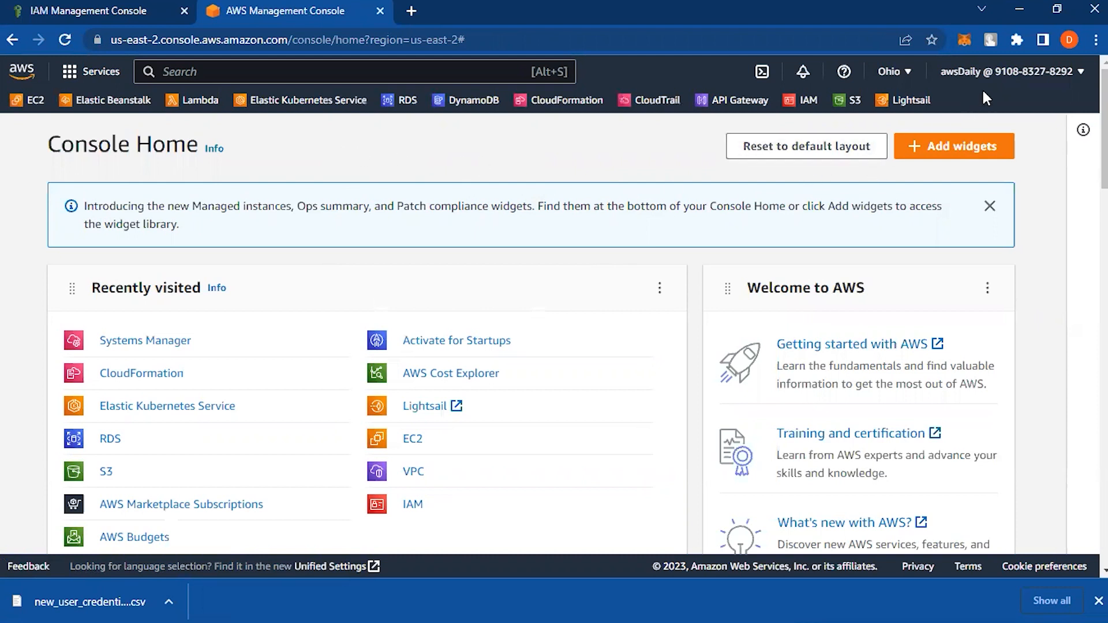
Check which IAM user is signed in through the console's account details
{"action": "left_click", "coordinate": [1009, 75]}
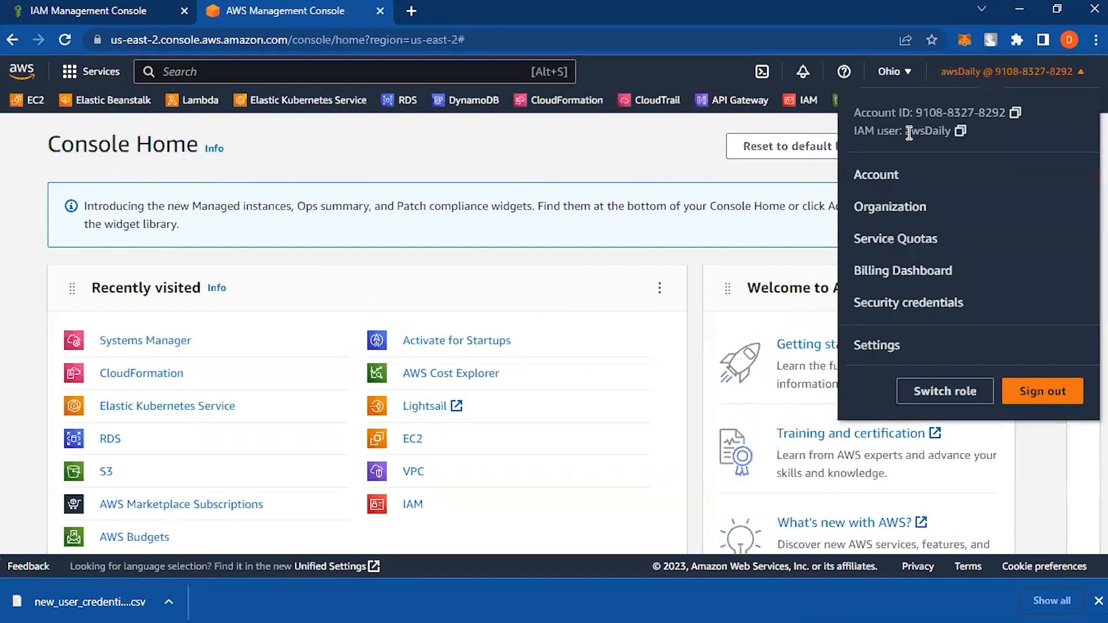
{"action": "left_click_drag", "start_coordinate": [908, 131], "coordinate": [942, 135]}
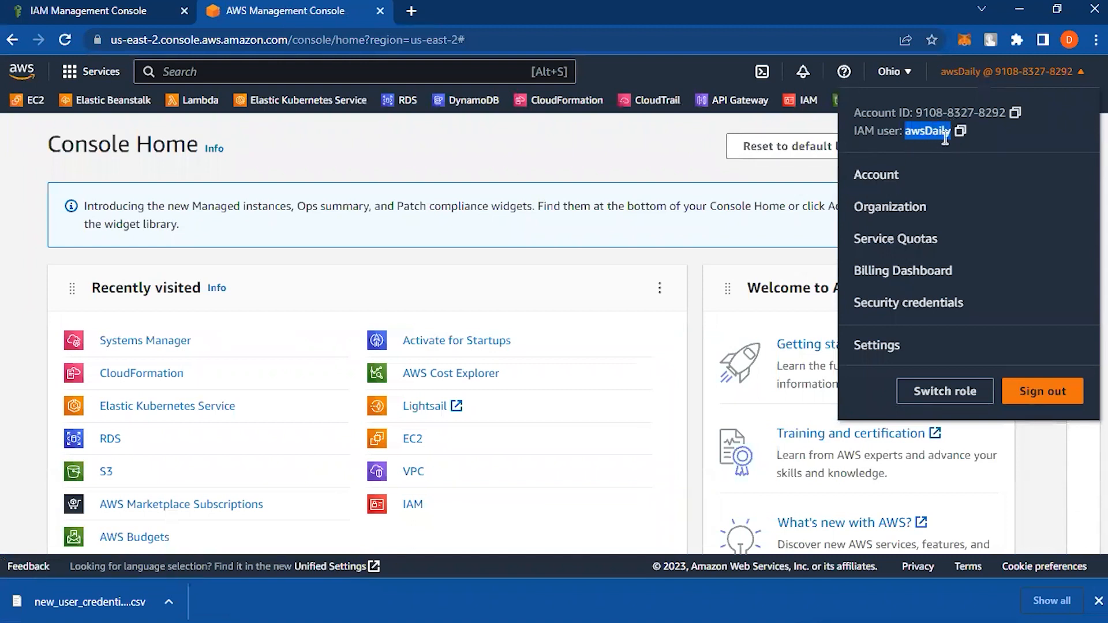
{"action": "left_click", "coordinate": [950, 155]}
Open the IAM dashboard in the awsDaily console session
{"action": "left_click", "coordinate": [795, 106]}
{"action": "left_click", "coordinate": [794, 106]}
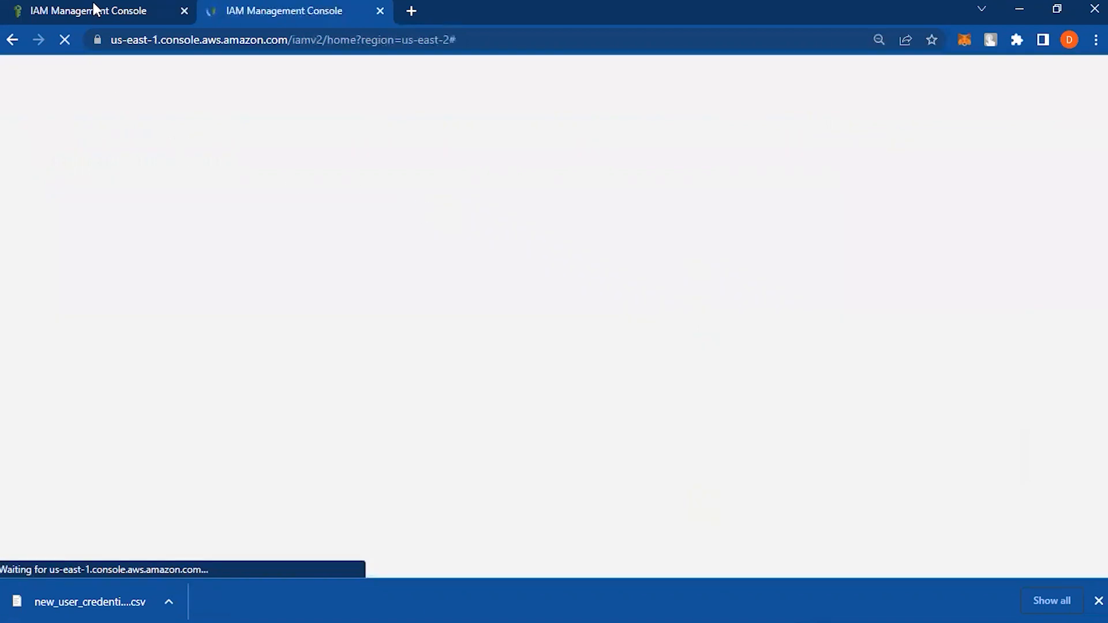
{"action": "left_click", "coordinate": [93, 8]}
{"action": "left_click", "coordinate": [277, 7]}
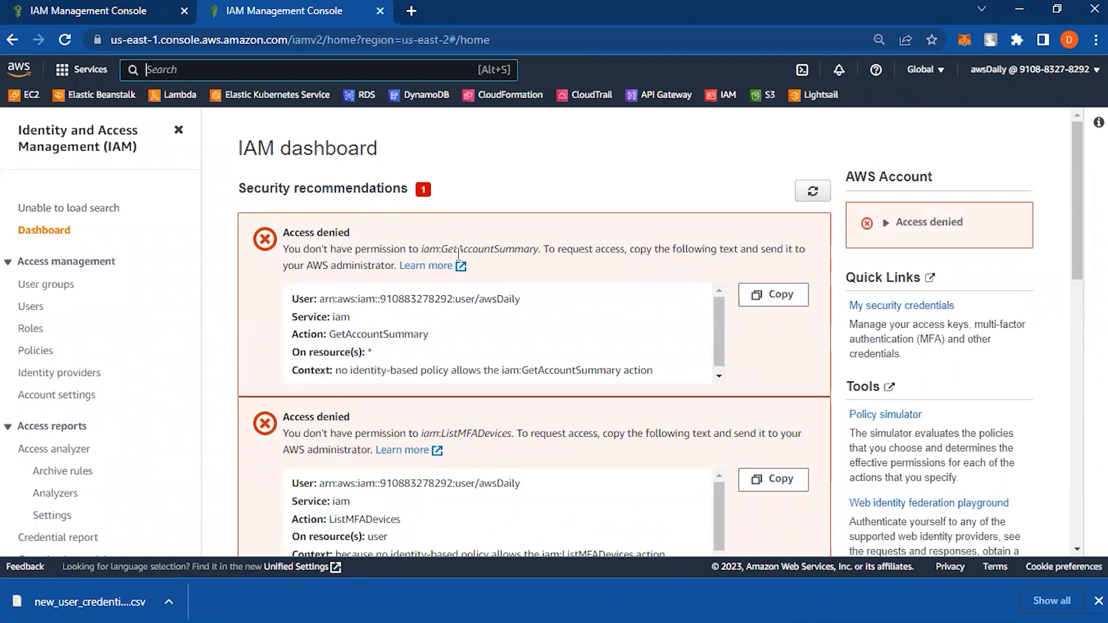
Look through awsDaily's IAM dashboard for permission restrictions and open the IAM Users list
{"action": "scroll", "coordinate": [541, 265], "scroll_direction": "down", "scroll_amount": 4}
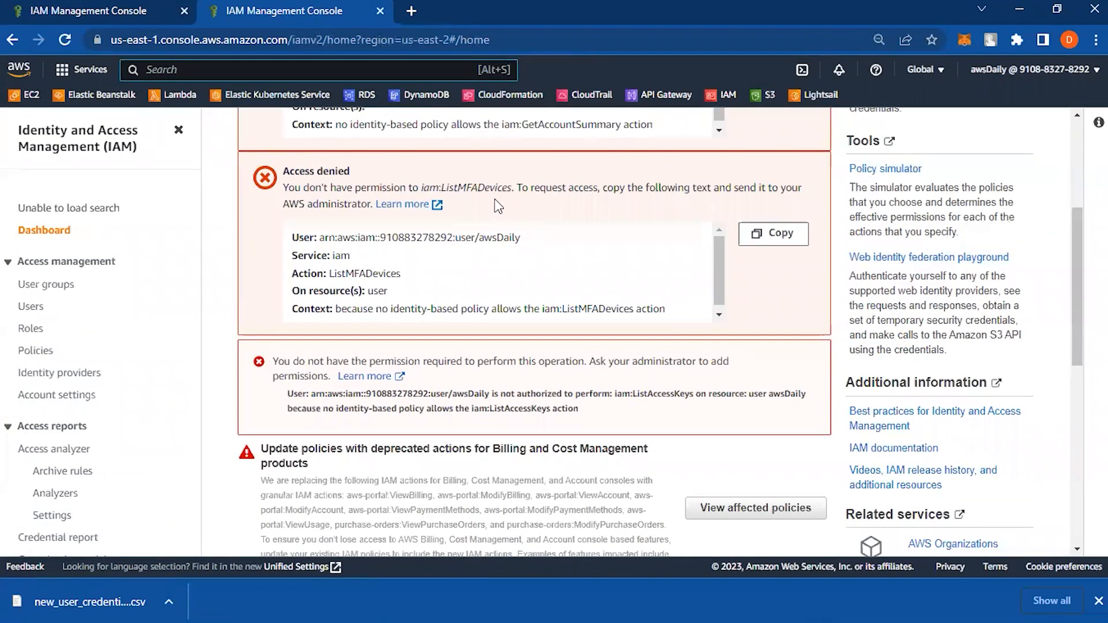
{"action": "scroll", "coordinate": [535, 209], "scroll_direction": "down", "scroll_amount": 4}
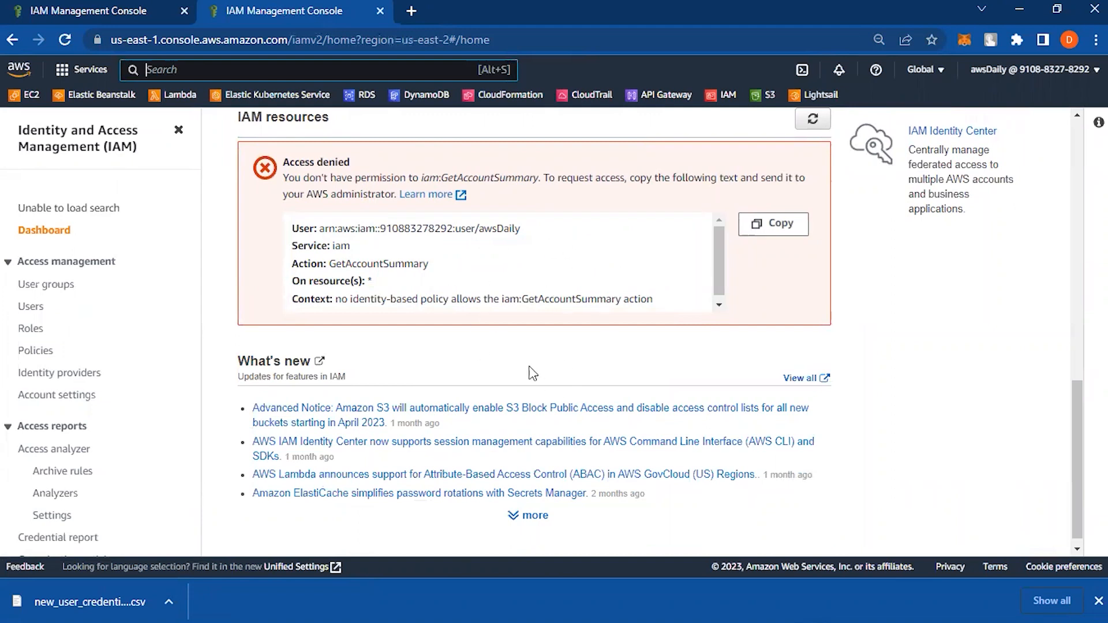
{"action": "scroll", "coordinate": [532, 345], "scroll_direction": "up", "scroll_amount": 4}
{"action": "scroll", "coordinate": [533, 341], "scroll_direction": "up", "scroll_amount": 4}
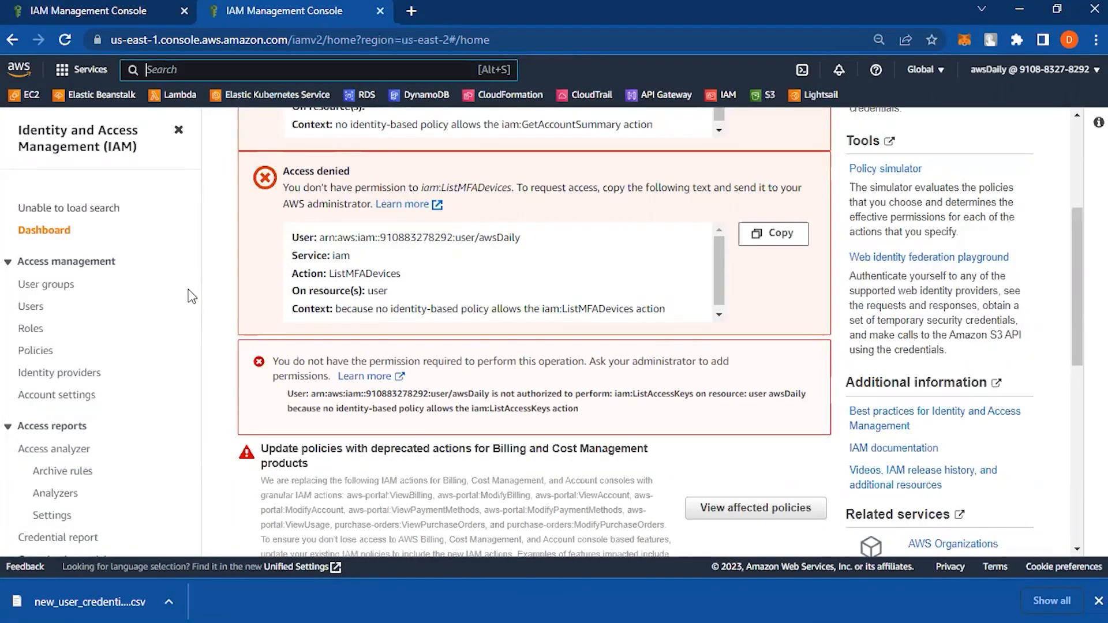
{"action": "left_click", "coordinate": [32, 307]}
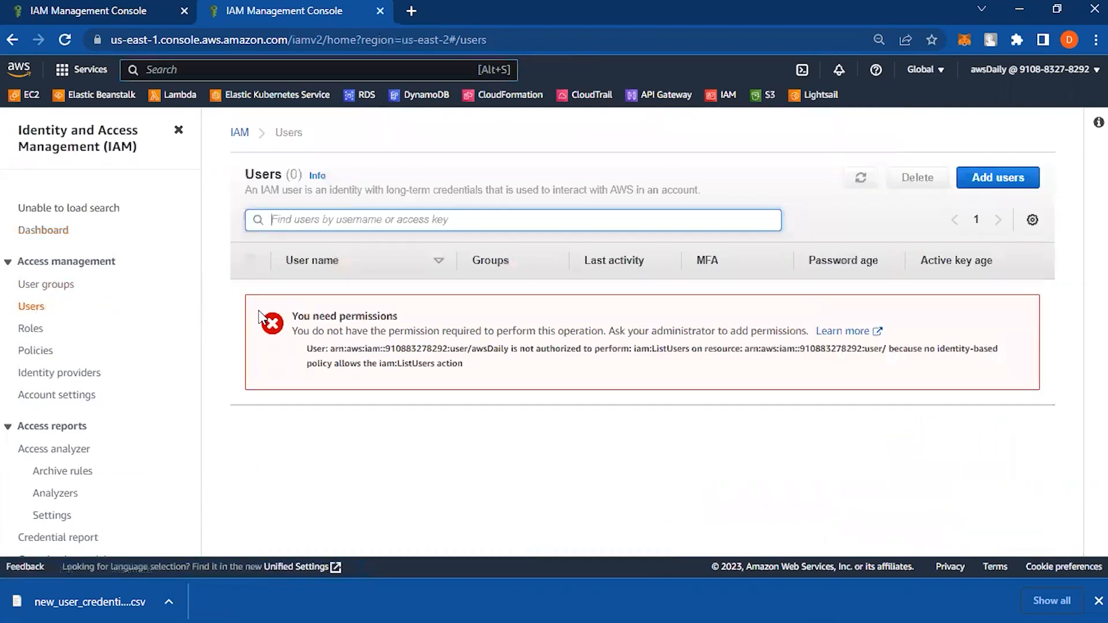